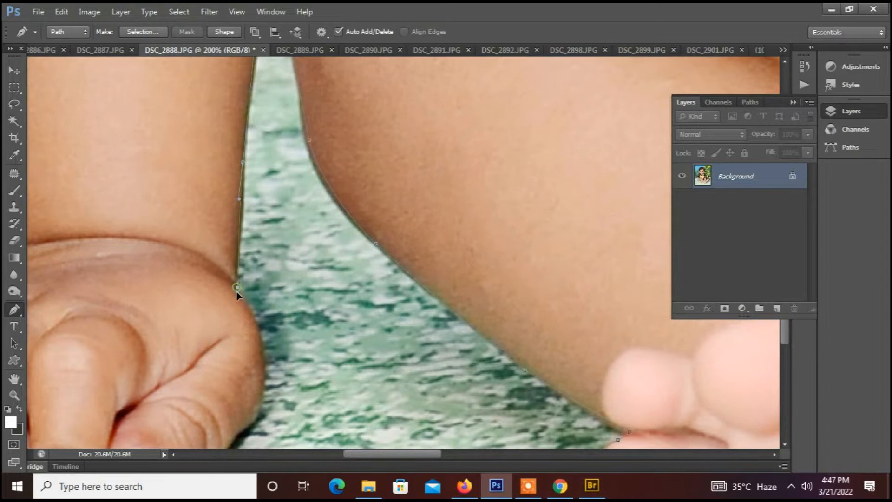
Continue the Pen path around the child's right hand, past the thumb side, extended finger and curled fingers
{"action": "scroll", "coordinate": [241, 296], "scroll_direction": "down", "scroll_amount": 3}
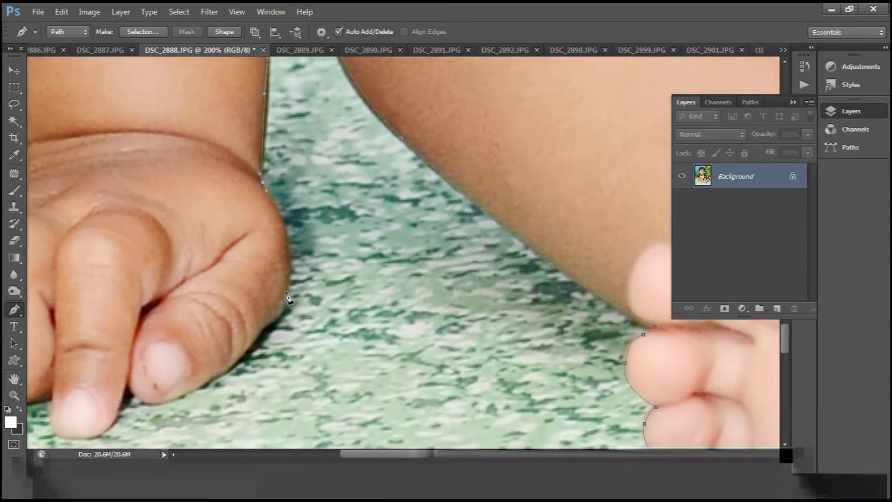
{"action": "mouse_move", "coordinate": [285, 293]}
{"action": "left_mouse_down"}
{"action": "mouse_move", "coordinate": [274, 333]}
{"action": "mouse_move", "coordinate": [334, 271]}
{"action": "mouse_move", "coordinate": [311, 302]}
{"action": "mouse_move", "coordinate": [303, 306]}
{"action": "mouse_move", "coordinate": [333, 281]}
{"action": "mouse_move", "coordinate": [284, 301]}
{"action": "left_mouse_up"}
{"action": "left_click", "coordinate": [246, 282]}
{"action": "left_click_drag", "start_coordinate": [220, 342], "coordinate": [196, 338]}
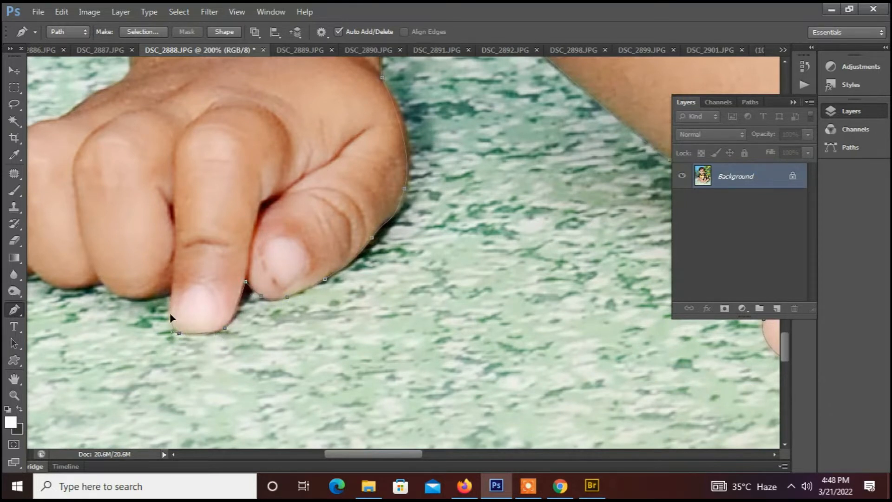
{"action": "left_click_drag", "start_coordinate": [166, 293], "coordinate": [433, 303]}
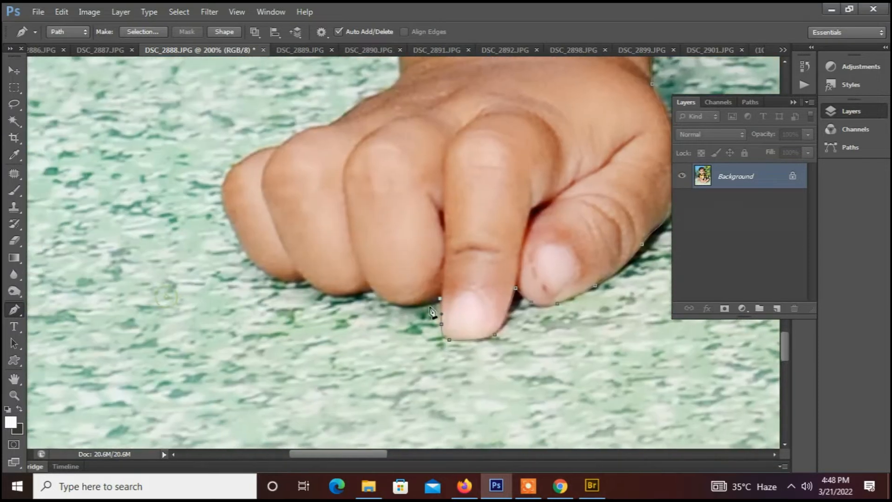
{"action": "left_click_drag", "start_coordinate": [340, 294], "coordinate": [348, 322]}
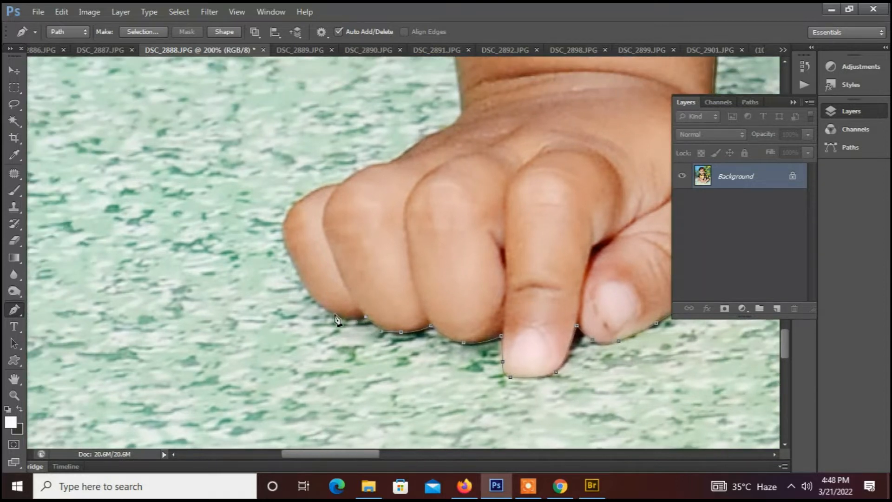
Extend the path around the right hand's little finger and back over the knuckles to the wrist
{"action": "left_click", "coordinate": [318, 307]}
{"action": "left_click_drag", "start_coordinate": [286, 226], "coordinate": [283, 217]}
{"action": "left_click", "coordinate": [342, 187]}
{"action": "left_click_drag", "start_coordinate": [351, 185], "coordinate": [270, 265]}
{"action": "left_click", "coordinate": [296, 245]}
{"action": "left_click_drag", "start_coordinate": [363, 208], "coordinate": [236, 326]}
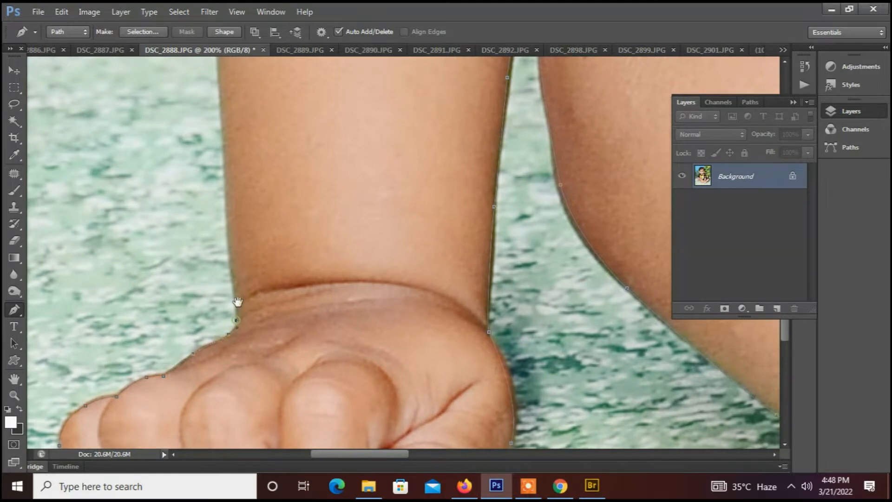
Trace the outer edge of the right forearm from the wrist up to the black sleeve hem
{"action": "left_click_drag", "start_coordinate": [248, 264], "coordinate": [237, 338]}
{"action": "left_click_drag", "start_coordinate": [218, 268], "coordinate": [194, 353]}
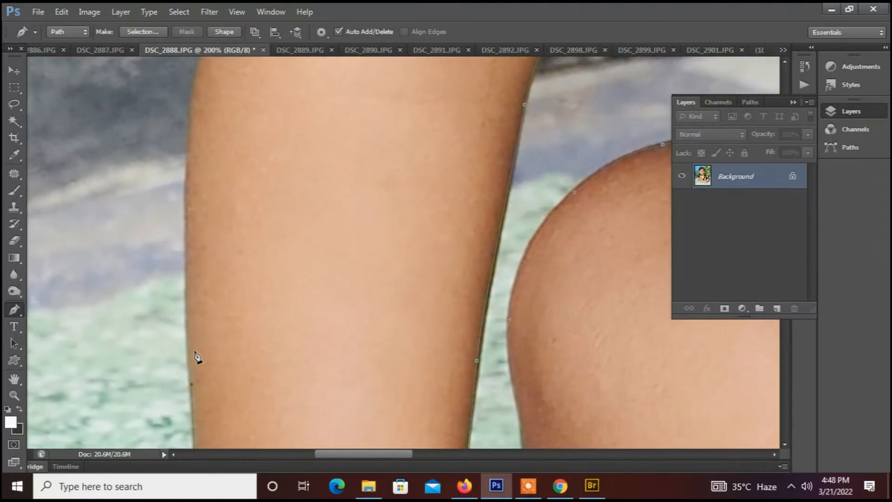
{"action": "left_click_drag", "start_coordinate": [186, 183], "coordinate": [159, 375]}
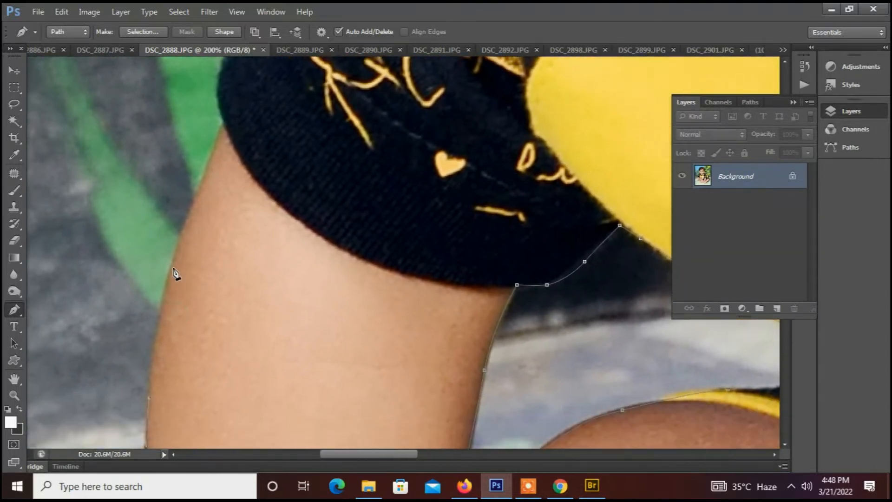
{"action": "left_click", "coordinate": [190, 200]}
{"action": "left_click_drag", "start_coordinate": [223, 120], "coordinate": [223, 217]}
Trace the path along the right sleeve and over the shoulder to the collar beside the neck
{"action": "left_click_drag", "start_coordinate": [249, 171], "coordinate": [265, 149]}
{"action": "left_click", "coordinate": [275, 118]}
{"action": "left_click_drag", "start_coordinate": [278, 85], "coordinate": [268, 260]}
{"action": "left_click_drag", "start_coordinate": [269, 222], "coordinate": [285, 180]}
{"action": "left_click_drag", "start_coordinate": [286, 176], "coordinate": [204, 346]}
{"action": "left_click_drag", "start_coordinate": [268, 228], "coordinate": [302, 168]}
{"action": "left_click_drag", "start_coordinate": [359, 91], "coordinate": [287, 237]}
{"action": "left_click_drag", "start_coordinate": [310, 190], "coordinate": [376, 118]}
{"action": "left_click_drag", "start_coordinate": [367, 153], "coordinate": [219, 233]}
Continue the path up the cheek from the collar and around the lobe and outer rim of the right ear
{"action": "left_click_drag", "start_coordinate": [263, 174], "coordinate": [304, 316]}
{"action": "left_click", "coordinate": [289, 156]}
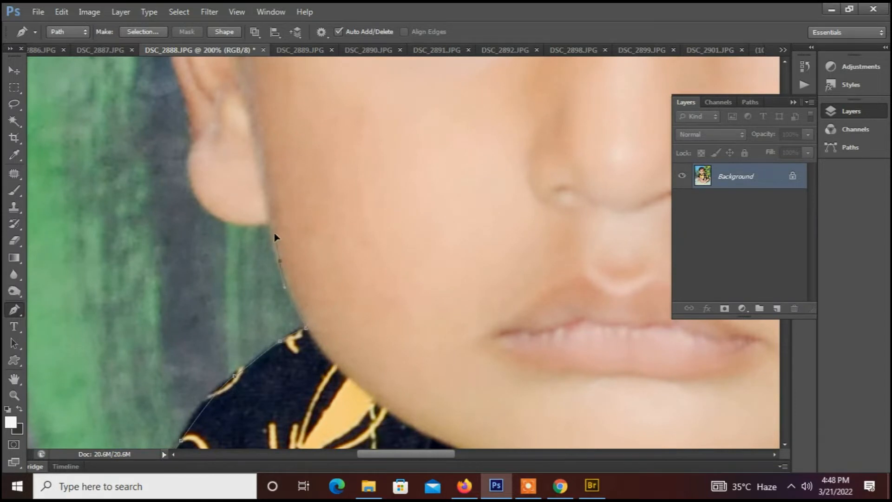
{"action": "left_click_drag", "start_coordinate": [268, 228], "coordinate": [295, 294]}
{"action": "left_click_drag", "start_coordinate": [240, 276], "coordinate": [224, 246]}
{"action": "key", "text": "Left"}
{"action": "key", "text": "Left"}
{"action": "key", "text": "Left"}
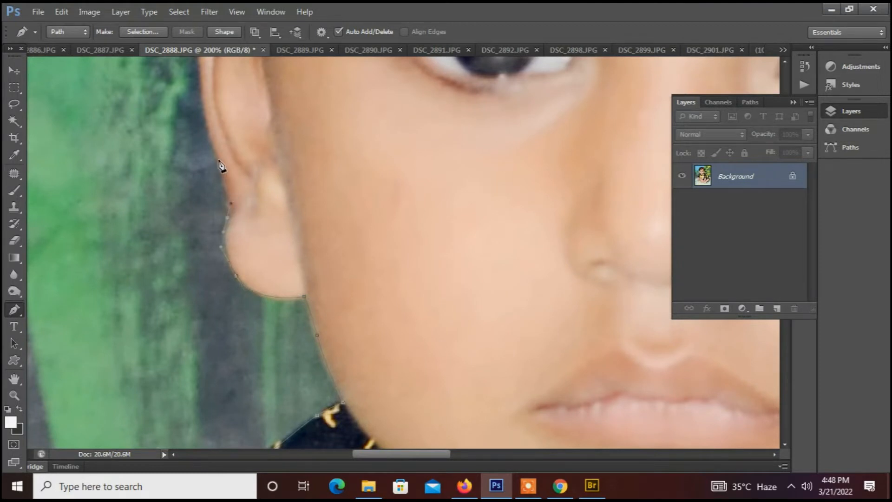
{"action": "left_click_drag", "start_coordinate": [207, 144], "coordinate": [251, 265]}
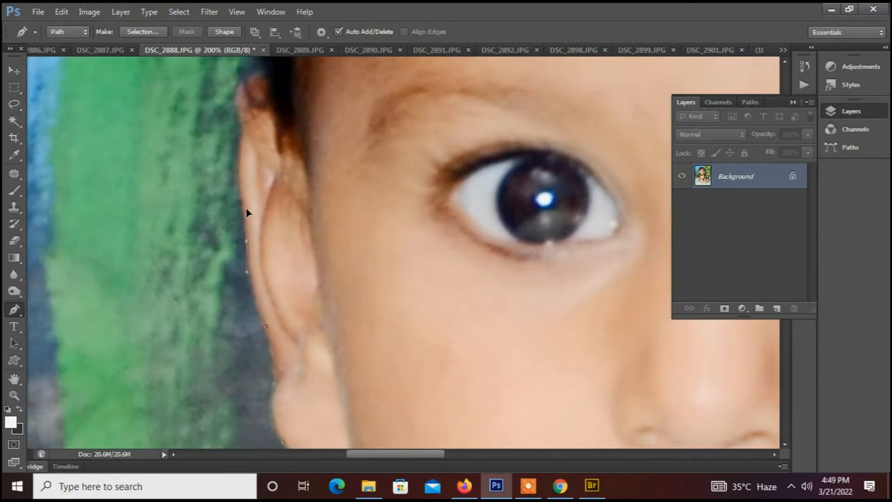
{"action": "scroll", "coordinate": [239, 247], "scroll_direction": "up", "scroll_amount": 4}
{"action": "left_click", "coordinate": [241, 213]}
Trace the top of the right ear and the side of the hair above it
{"action": "left_click_drag", "start_coordinate": [247, 153], "coordinate": [294, 303]}
{"action": "left_click", "coordinate": [278, 244]}
{"action": "left_click", "coordinate": [267, 223]}
{"action": "left_click_drag", "start_coordinate": [262, 196], "coordinate": [262, 196]}
{"action": "left_click_drag", "start_coordinate": [248, 162], "coordinate": [271, 128]}
{"action": "left_click_drag", "start_coordinate": [270, 121], "coordinate": [205, 274]}
{"action": "left_click_drag", "start_coordinate": [253, 196], "coordinate": [273, 171]}
Curve the path over the top of the hair and down to the left side of the head
{"action": "key", "text": "ctrl+minus"}
{"action": "key", "text": "ctrl+minus"}
{"action": "left_click_drag", "start_coordinate": [402, 196], "coordinate": [296, 226]}
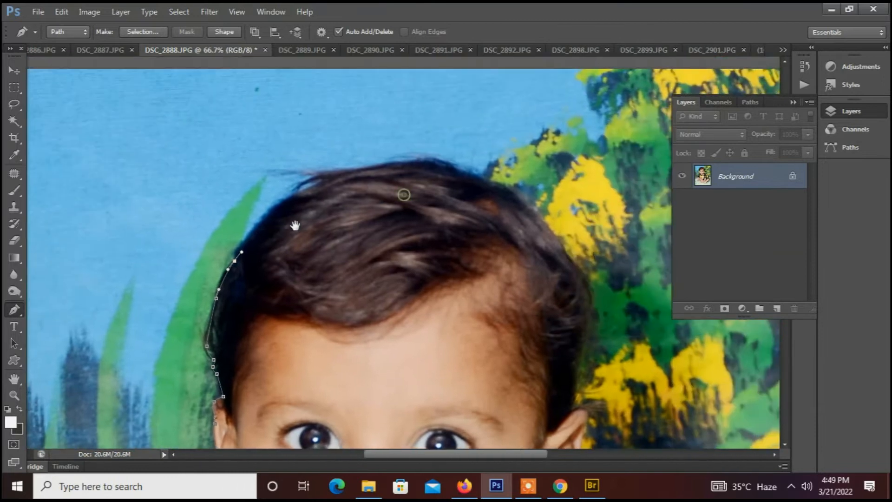
{"action": "left_click_drag", "start_coordinate": [315, 187], "coordinate": [376, 159]}
{"action": "left_click_drag", "start_coordinate": [484, 179], "coordinate": [512, 193]}
{"action": "left_click_drag", "start_coordinate": [575, 241], "coordinate": [511, 177]}
{"action": "left_click_drag", "start_coordinate": [518, 229], "coordinate": [520, 253]}
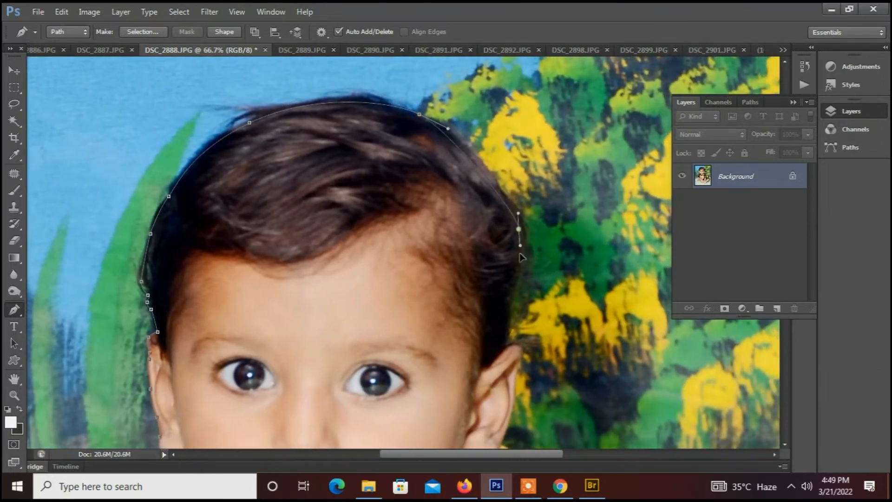
Bring the path down the left side of the hair and around the left ear to its lobe
{"action": "scroll", "coordinate": [516, 233], "scroll_direction": "down", "scroll_amount": 3}
{"action": "left_click_drag", "start_coordinate": [513, 211], "coordinate": [531, 190]}
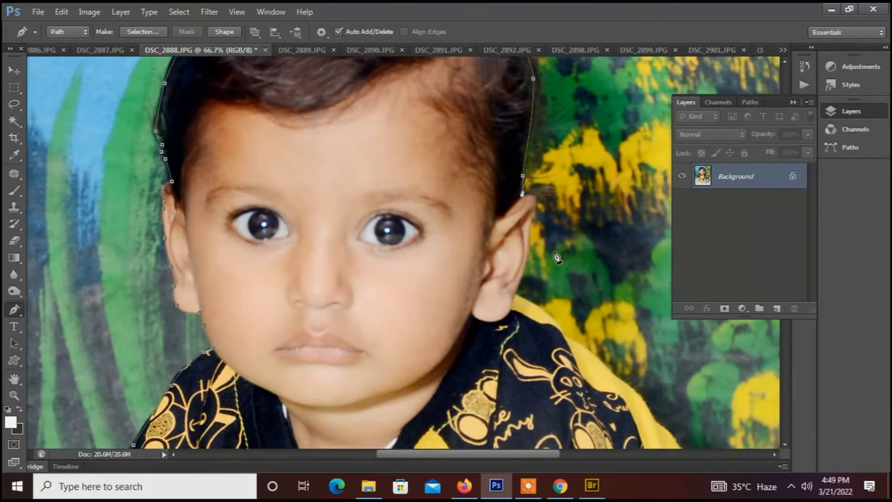
{"action": "key", "text": "ctrl+plus"}
{"action": "left_click_drag", "start_coordinate": [589, 209], "coordinate": [542, 219]}
{"action": "left_click_drag", "start_coordinate": [541, 254], "coordinate": [533, 277]}
{"action": "left_click", "coordinate": [529, 298]}
{"action": "left_click_drag", "start_coordinate": [602, 348], "coordinate": [422, 229]}
Trace the yellow edge of the left shoulder and back down to the folds in the shirt
{"action": "left_click_drag", "start_coordinate": [515, 297], "coordinate": [537, 322]}
{"action": "scroll", "coordinate": [479, 261], "scroll_direction": "down", "scroll_amount": 2}
{"action": "scroll", "coordinate": [479, 261], "scroll_direction": "right", "scroll_amount": 2}
{"action": "left_click", "coordinate": [484, 257]}
{"action": "left_click", "coordinate": [528, 303]}
{"action": "left_click_drag", "start_coordinate": [551, 325], "coordinate": [576, 284]}
{"action": "left_click", "coordinate": [525, 256]}
{"action": "left_click", "coordinate": [584, 287]}
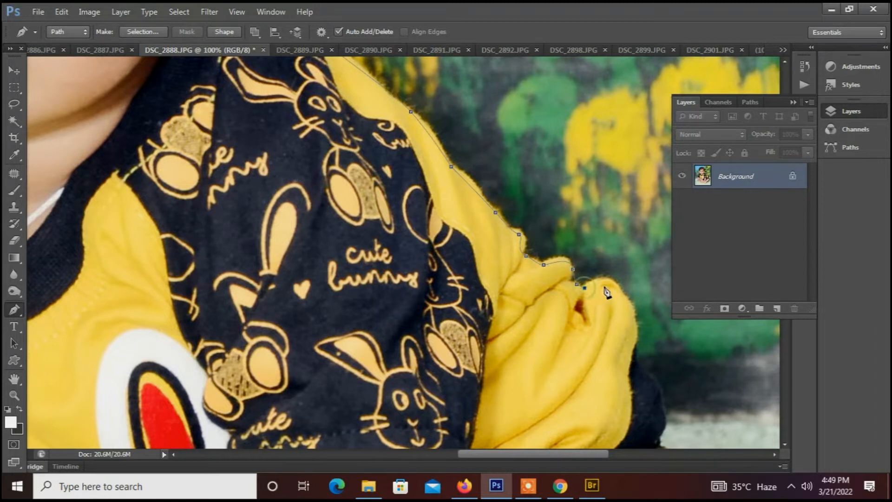
Trace the yellow shirt folds and the dark fabric behind them down to the waist of the shorts
{"action": "left_click_drag", "start_coordinate": [626, 301], "coordinate": [643, 328]}
{"action": "left_click", "coordinate": [636, 352]}
{"action": "left_click_drag", "start_coordinate": [639, 370], "coordinate": [557, 193]}
{"action": "left_click_drag", "start_coordinate": [578, 222], "coordinate": [580, 234]}
{"action": "left_click", "coordinate": [583, 246]}
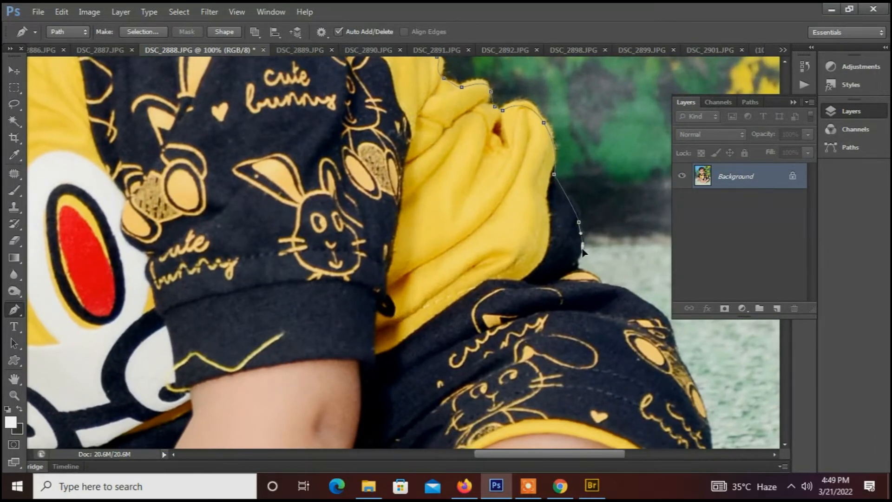
{"action": "left_click_drag", "start_coordinate": [577, 271], "coordinate": [499, 184]}
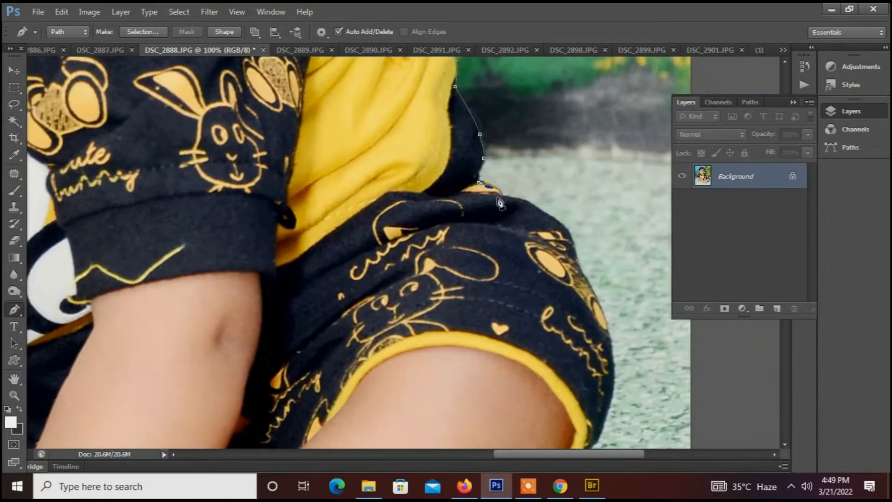
Trace the outer edge of the shorts and their yellow hem to the underside of the left leg
{"action": "left_click_drag", "start_coordinate": [569, 238], "coordinate": [514, 181]}
{"action": "left_click_drag", "start_coordinate": [534, 279], "coordinate": [520, 332]}
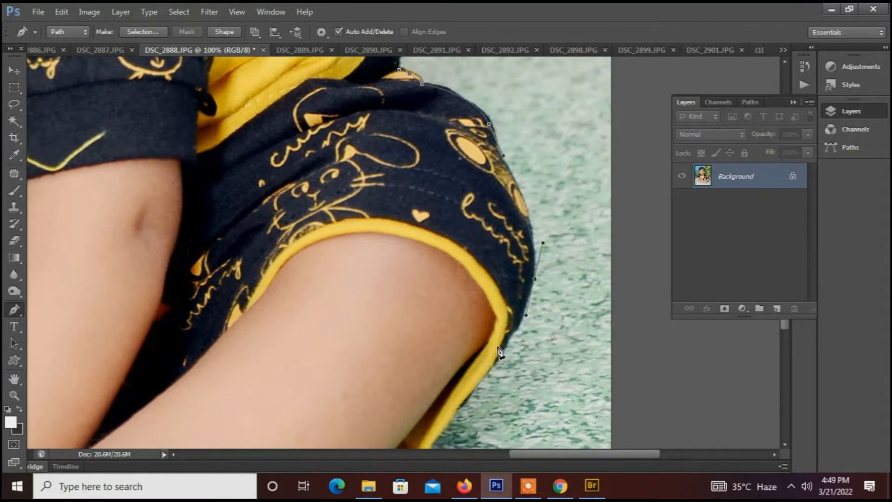
{"action": "left_click_drag", "start_coordinate": [469, 408], "coordinate": [494, 308]}
{"action": "left_click_drag", "start_coordinate": [463, 335], "coordinate": [402, 401]}
{"action": "left_click_drag", "start_coordinate": [450, 371], "coordinate": [601, 285]}
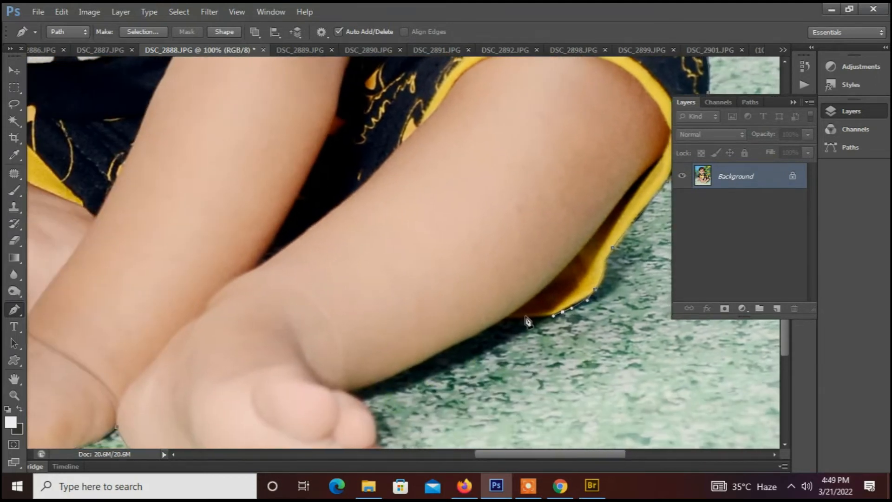
{"action": "left_click", "coordinate": [506, 318]}
Trace the underside of the left leg and the toes, and close the path at the foot
{"action": "left_click_drag", "start_coordinate": [441, 353], "coordinate": [321, 258]}
{"action": "left_click_drag", "start_coordinate": [352, 308], "coordinate": [351, 314]}
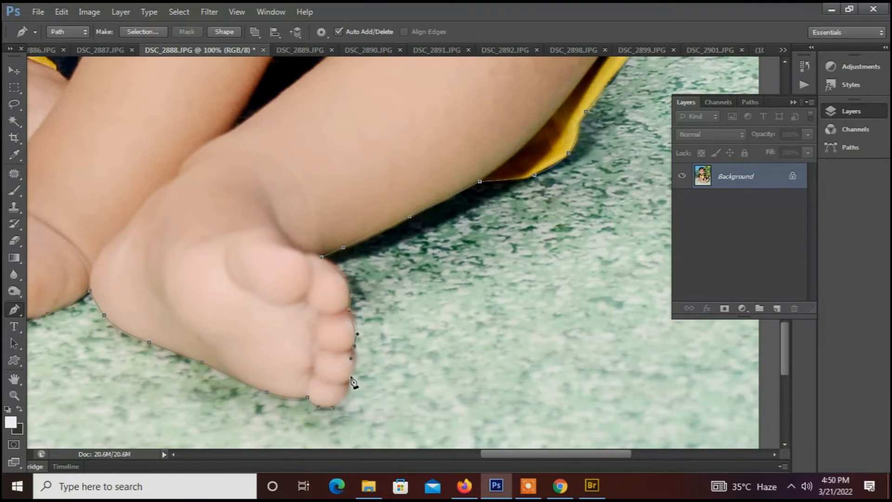
{"action": "left_click", "coordinate": [333, 409]}
Convert the closed path into a new anti-aliased selection with a feather radius of 0 pixels
{"action": "right_click", "coordinate": [395, 277]}
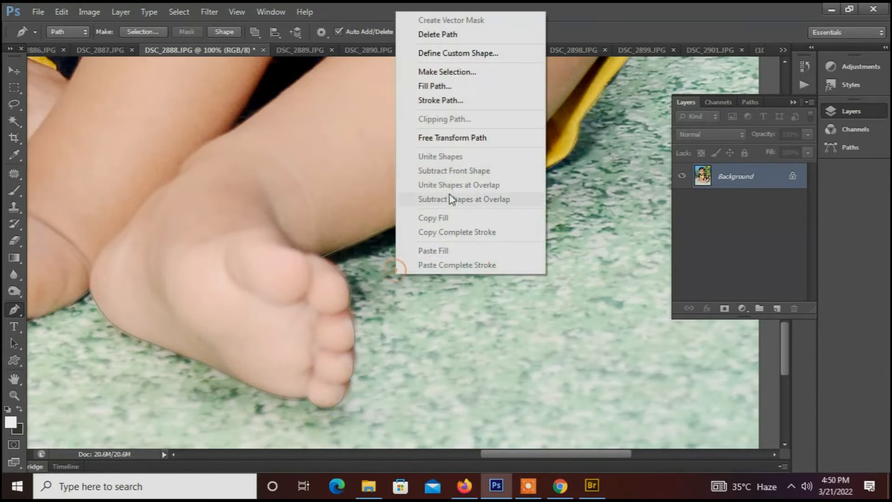
{"action": "left_click", "coordinate": [443, 75]}
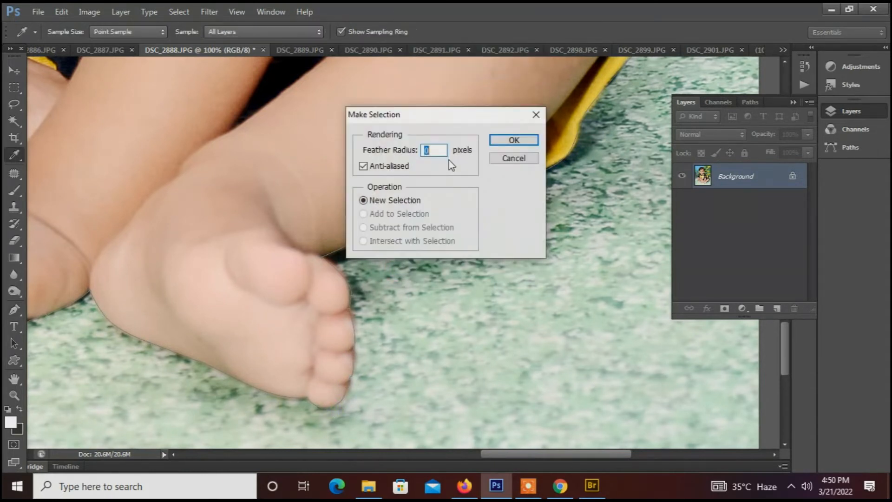
{"action": "key", "text": "Return"}
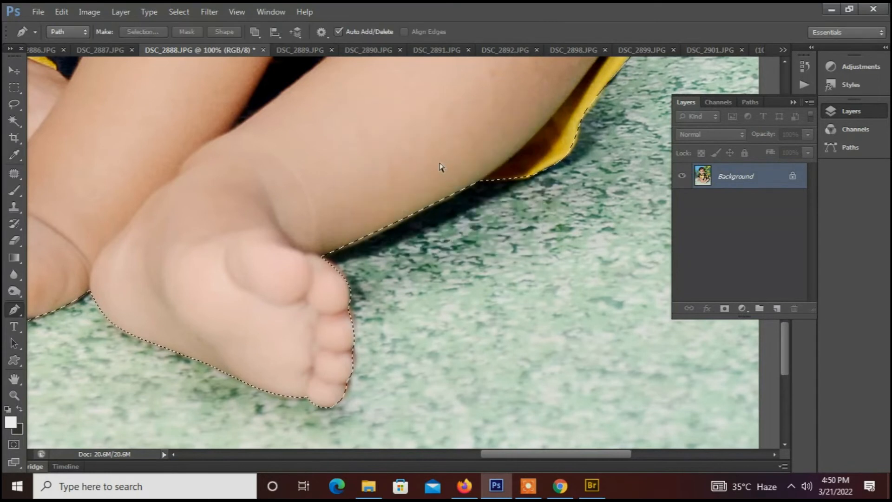
Copy the selected child to a new layer and hide the Background layer
{"action": "key", "text": "ctrl+0"}
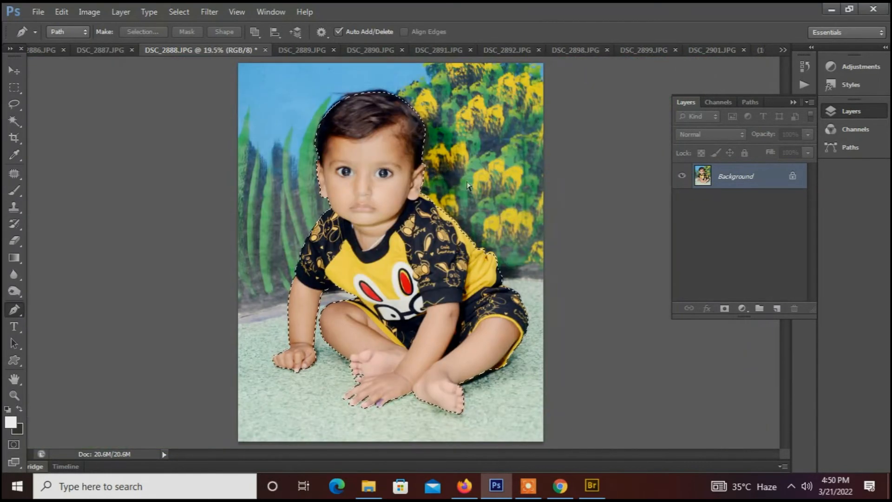
{"action": "key", "text": "ctrl+j"}
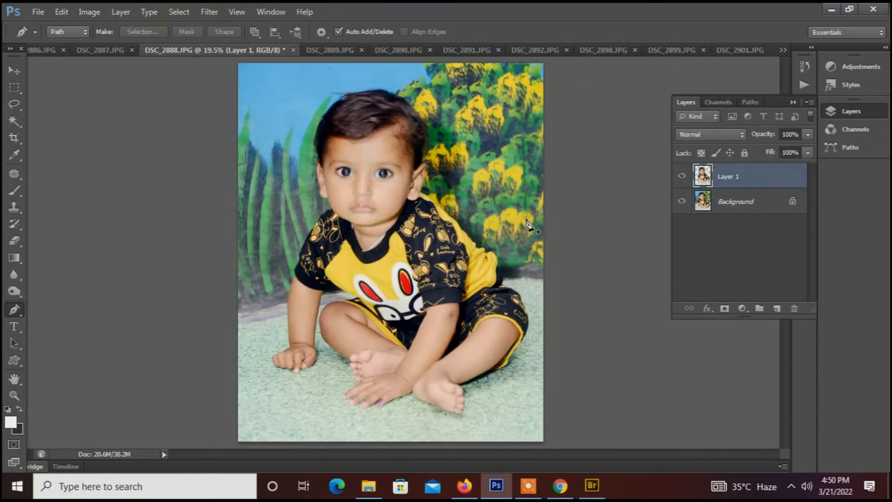
{"action": "left_click", "coordinate": [681, 202]}
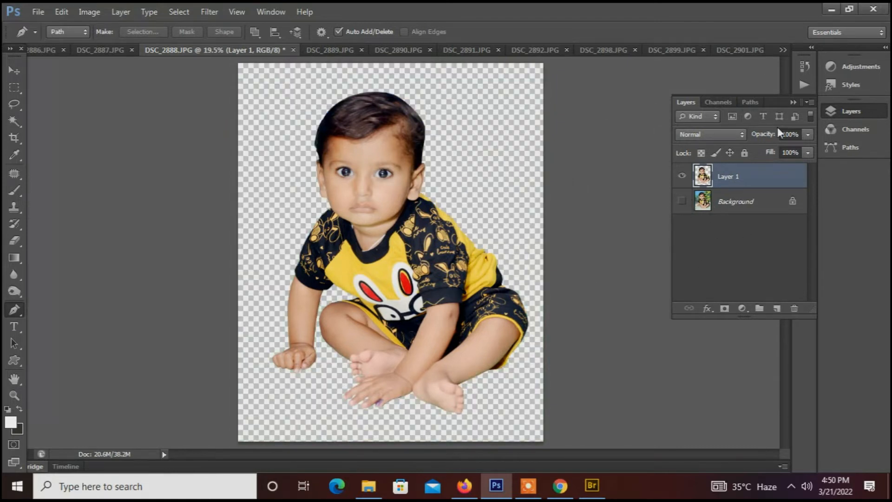
Switch to the (101) copy document and activate the Move tool
{"action": "left_click", "coordinate": [735, 49]}
{"action": "left_click", "coordinate": [783, 49]}
{"action": "left_click", "coordinate": [680, 309]}
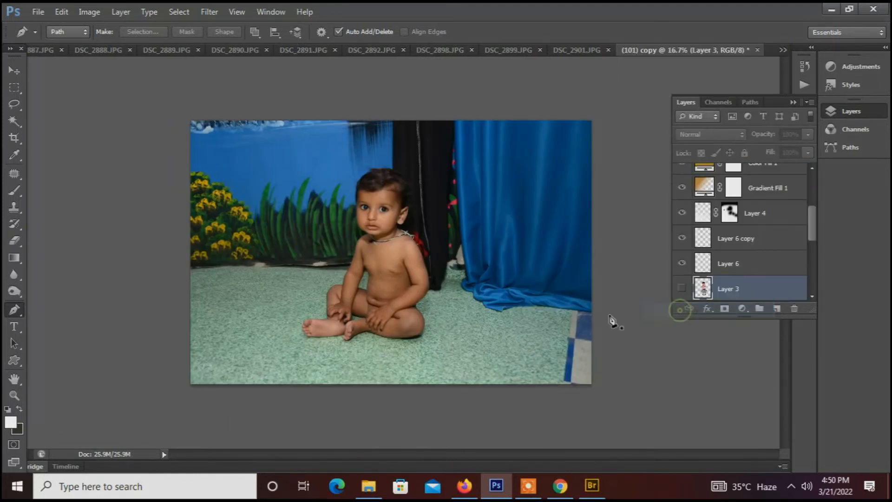
{"action": "left_click", "coordinate": [18, 74]}
Try to transfer the bridge scene by copying the Gradient Fill 2 layer into DSC_2888.JPG, and delete that copy
{"action": "left_click_drag", "start_coordinate": [172, 104], "coordinate": [539, 403]}
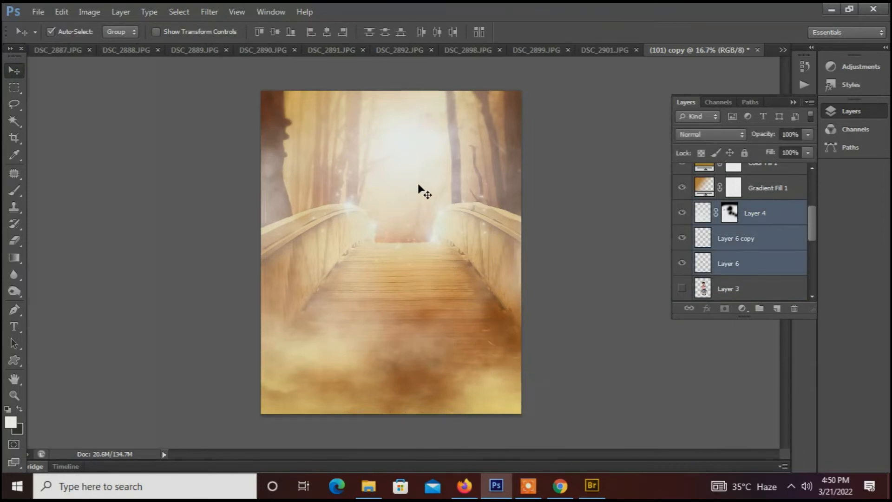
{"action": "left_click", "coordinate": [454, 127]}
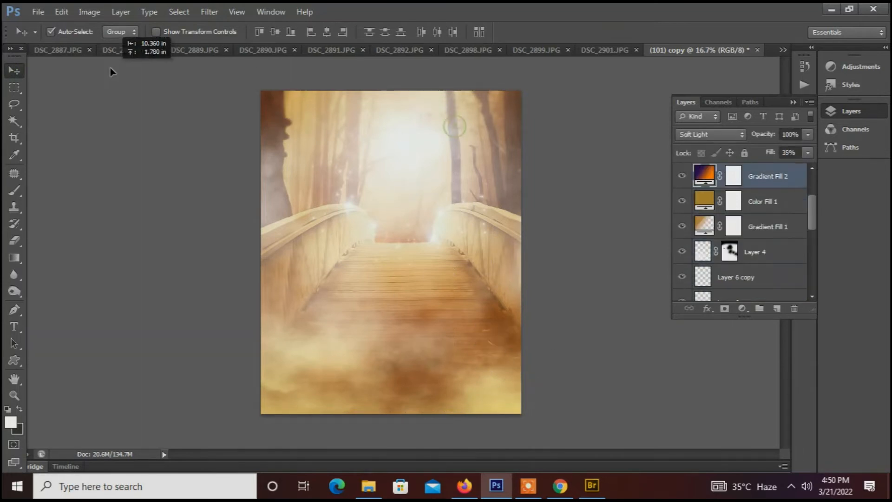
{"action": "left_click", "coordinate": [83, 51]}
{"action": "left_click", "coordinate": [46, 52]}
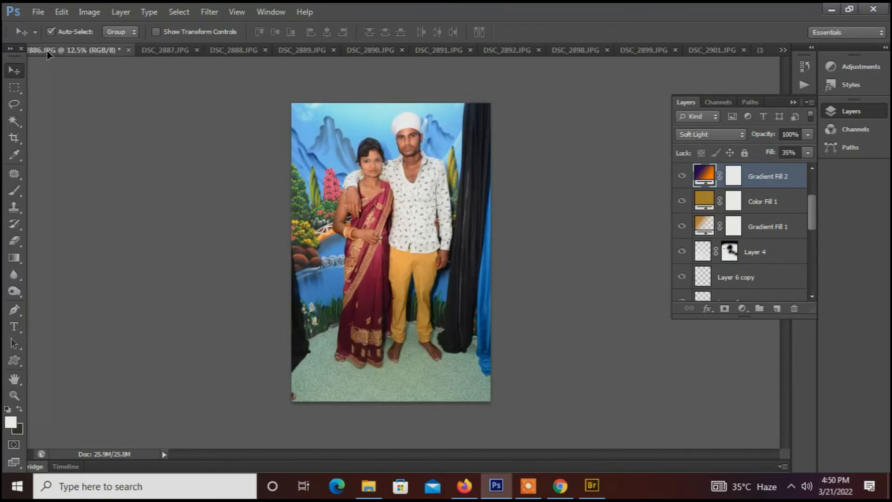
{"action": "left_click", "coordinate": [185, 51]}
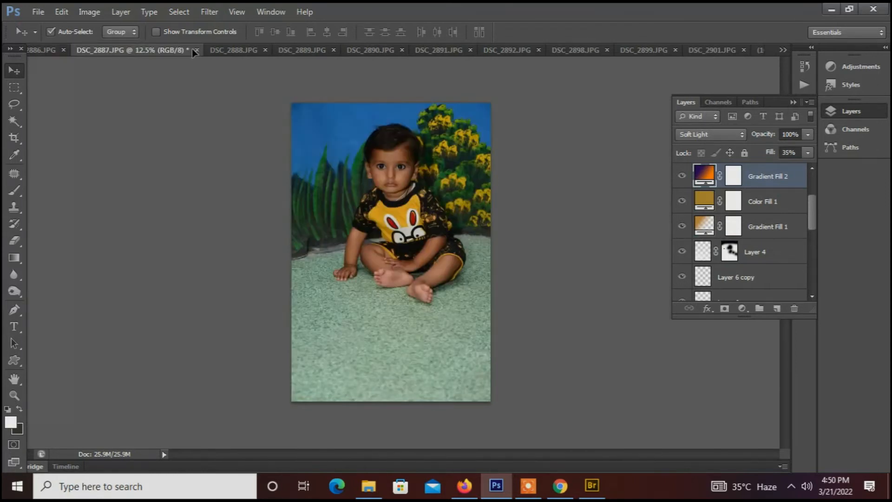
{"action": "left_click", "coordinate": [227, 49]}
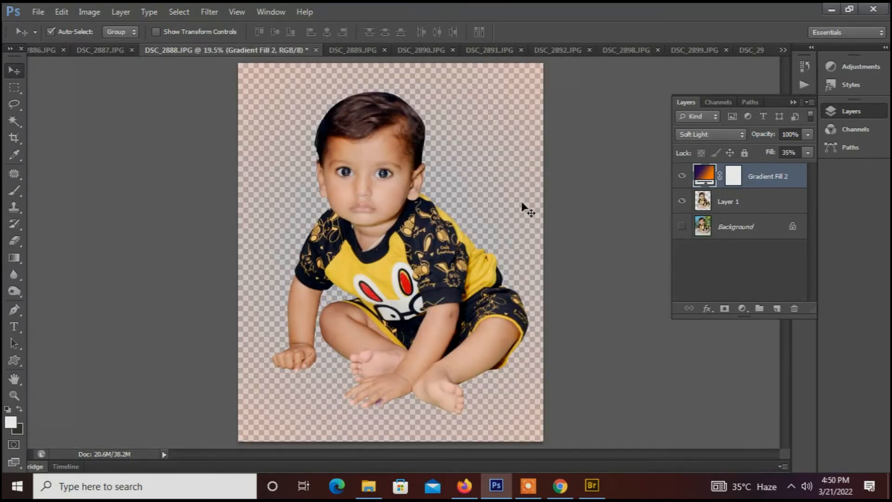
{"action": "key", "text": "Delete"}
Return to the (101) copy document and select the entire bridge-scene canvas
{"action": "left_click", "coordinate": [783, 50]}
{"action": "left_click", "coordinate": [675, 310]}
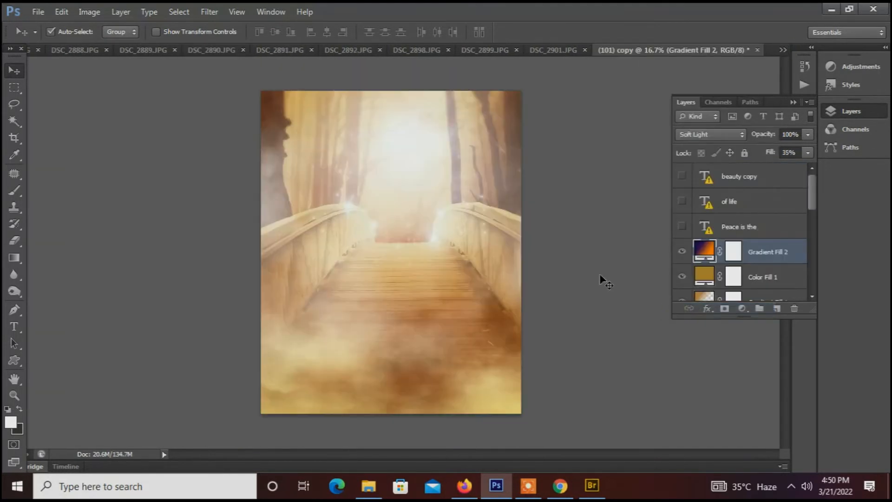
{"action": "key", "text": "ctrl+a"}
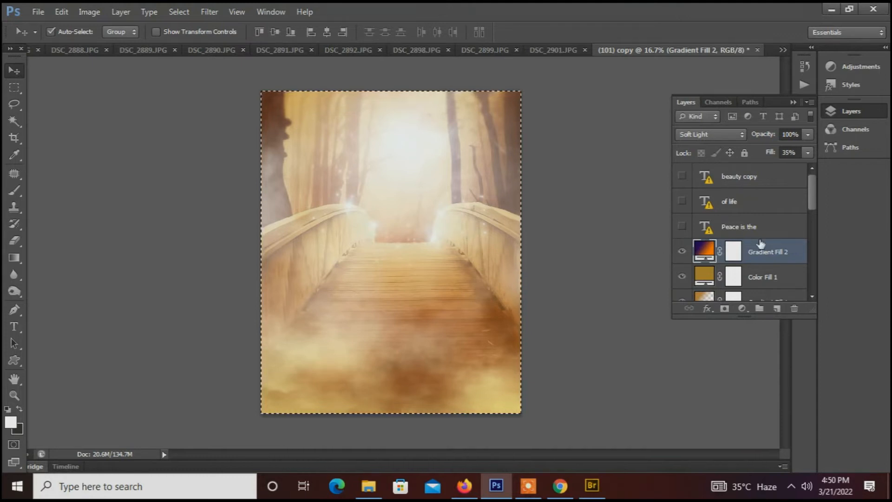
{"action": "left_click_drag", "start_coordinate": [809, 193], "coordinate": [790, 257]}
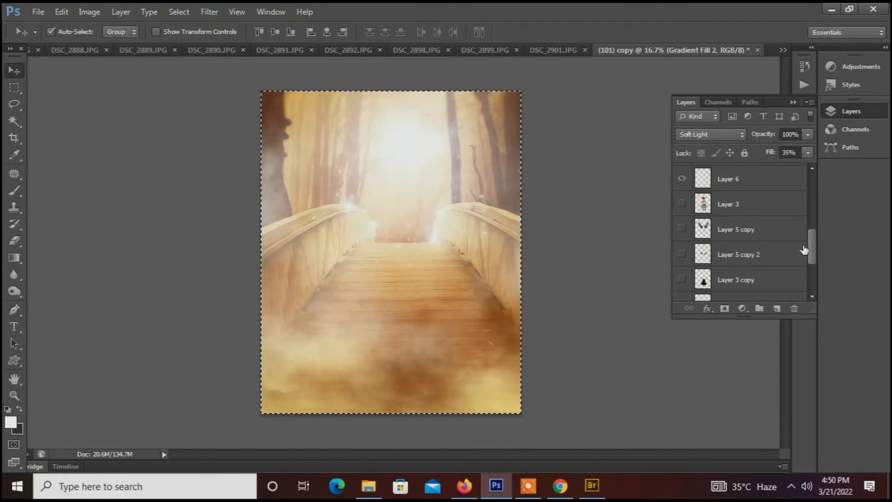
{"action": "left_click", "coordinate": [800, 229]}
{"action": "left_click", "coordinate": [333, 177]}
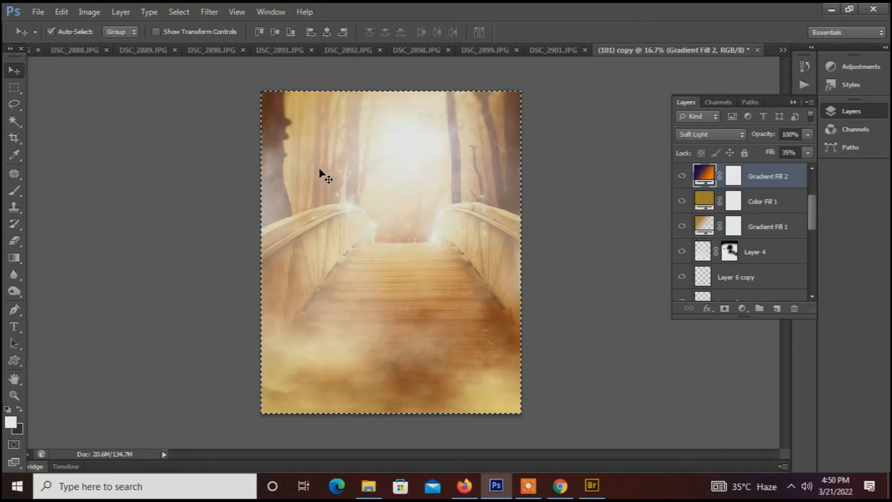
Copy the bridge picture on Layer 1 of (101) copy into the DSC_2888.JPG document
{"action": "left_click", "coordinate": [226, 119]}
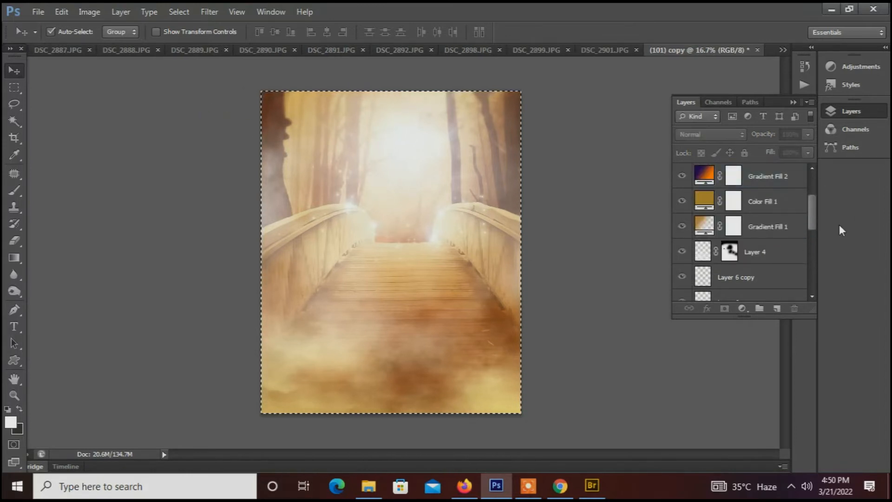
{"action": "left_click_drag", "start_coordinate": [810, 211], "coordinate": [816, 269]}
{"action": "left_click", "coordinate": [778, 273]}
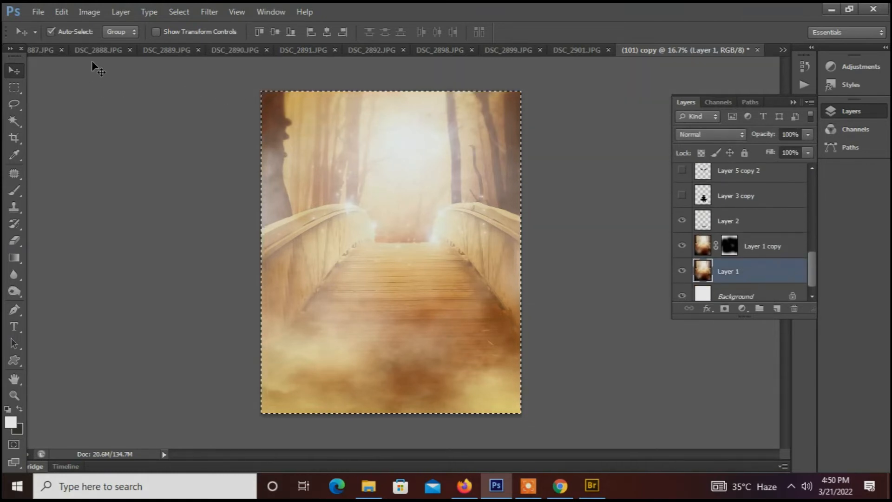
{"action": "left_click", "coordinate": [102, 50]}
{"action": "left_click_drag", "start_coordinate": [403, 204], "coordinate": [402, 204]}
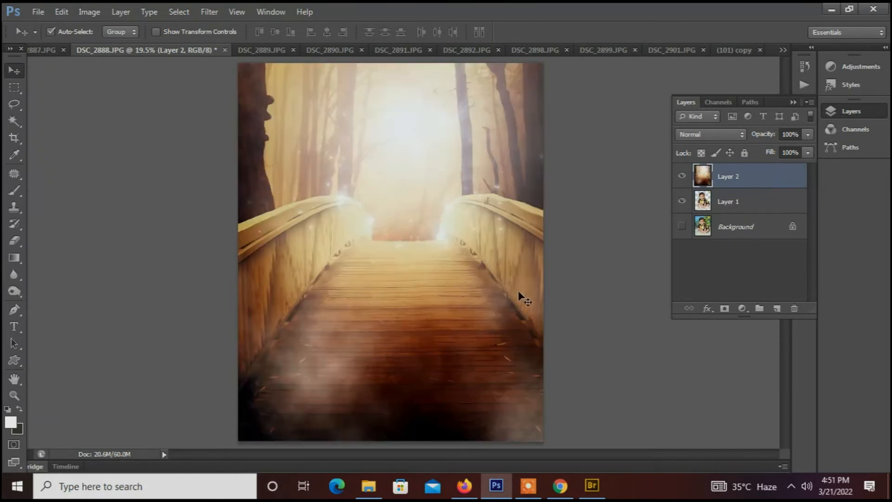
Send the bridge layer beneath the child's layer and slightly reposition the child on the bridge
{"action": "key", "text": "ctrl+bracketleft"}
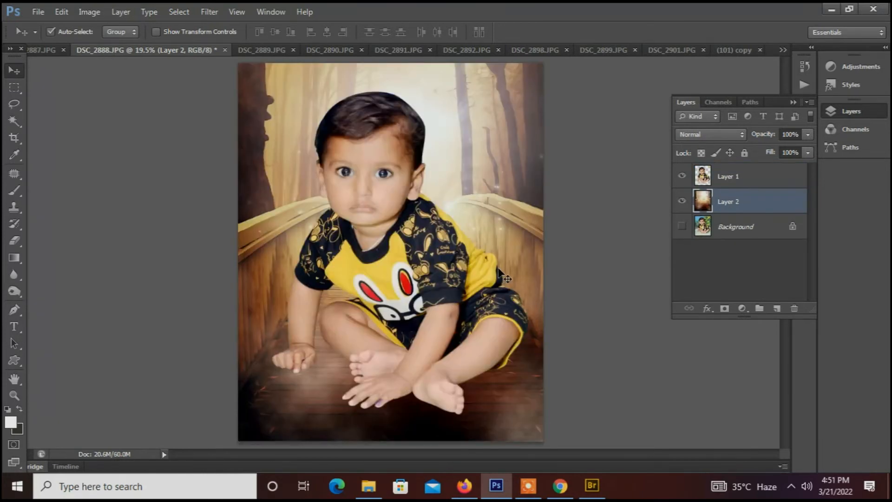
{"action": "key", "text": "ctrl+minus"}
{"action": "left_click_drag", "start_coordinate": [418, 281], "coordinate": [417, 269]}
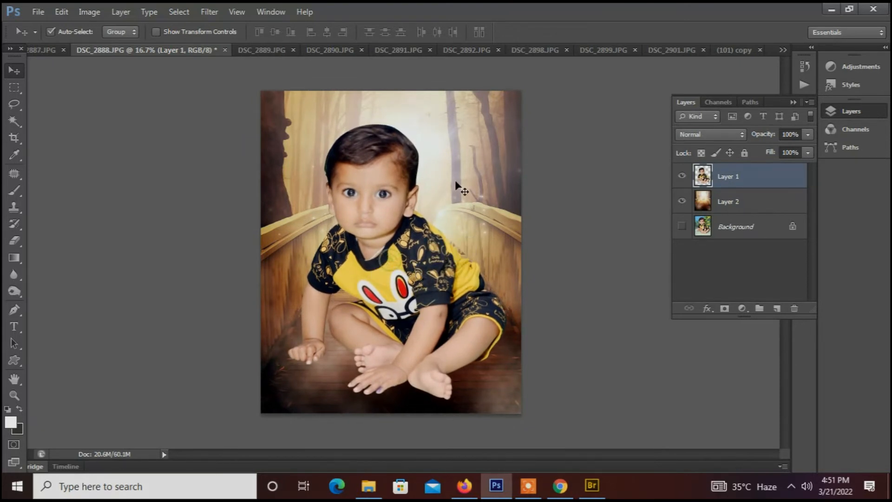
{"action": "double_click", "coordinate": [795, 178]}
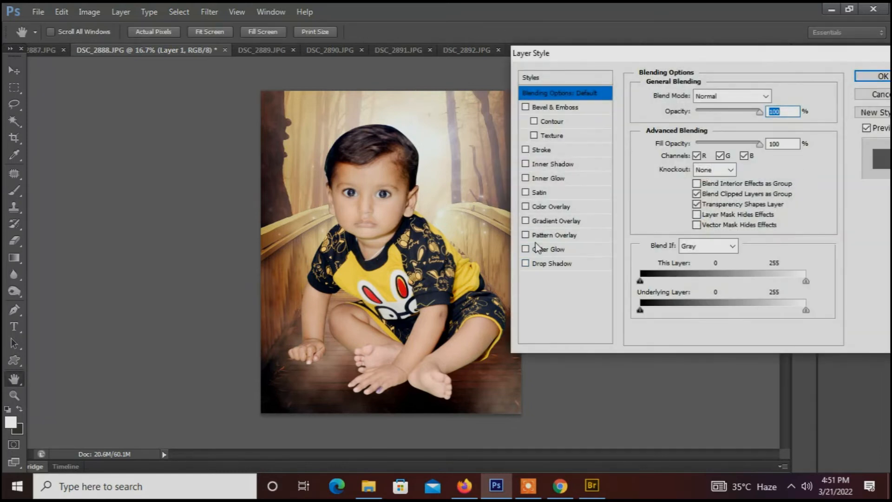
{"action": "left_click", "coordinate": [563, 251]}
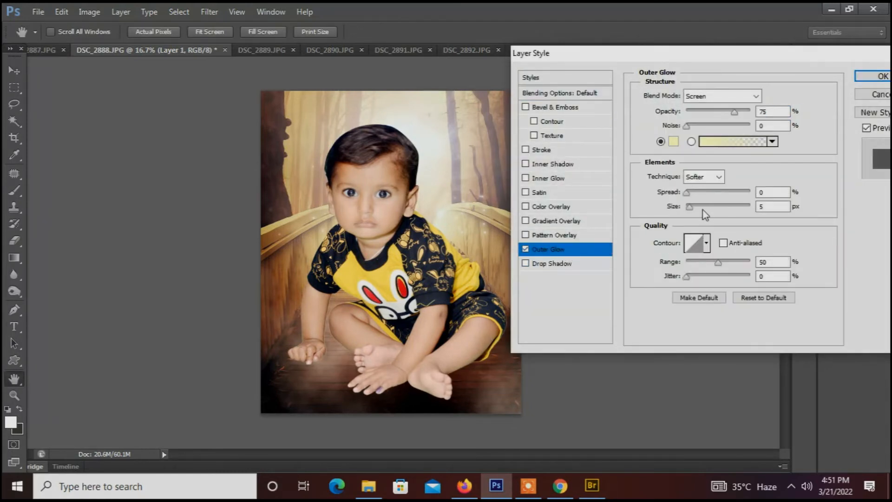
{"action": "left_click", "coordinate": [704, 208]}
{"action": "left_click_drag", "start_coordinate": [708, 208], "coordinate": [692, 207]}
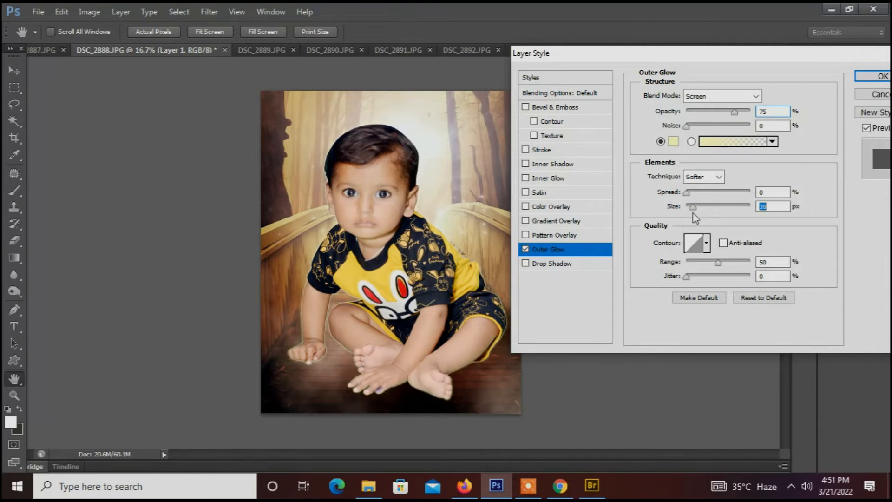
{"action": "left_click", "coordinate": [525, 250]}
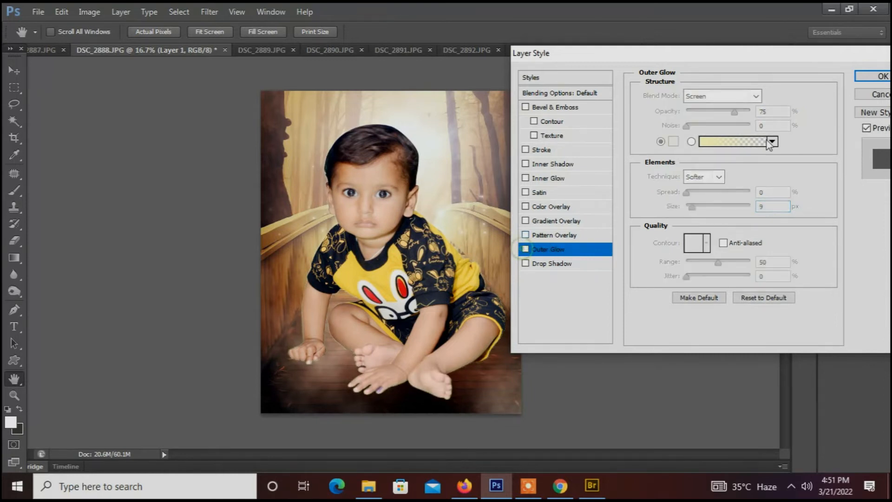
{"action": "left_click", "coordinate": [865, 96]}
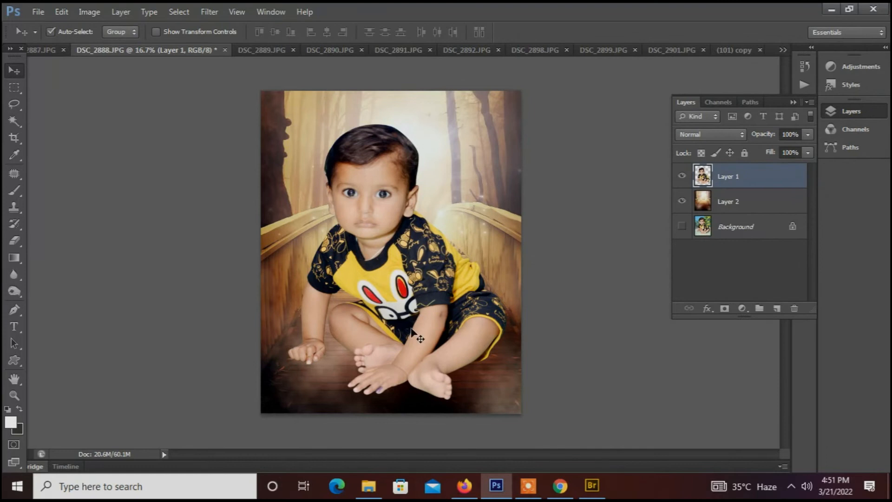
Activate the Brush tool and create a new layer between the child's layer and the bridge layer
{"action": "key", "text": "ctrl+plus"}
{"action": "left_click_drag", "start_coordinate": [431, 354], "coordinate": [454, 274]}
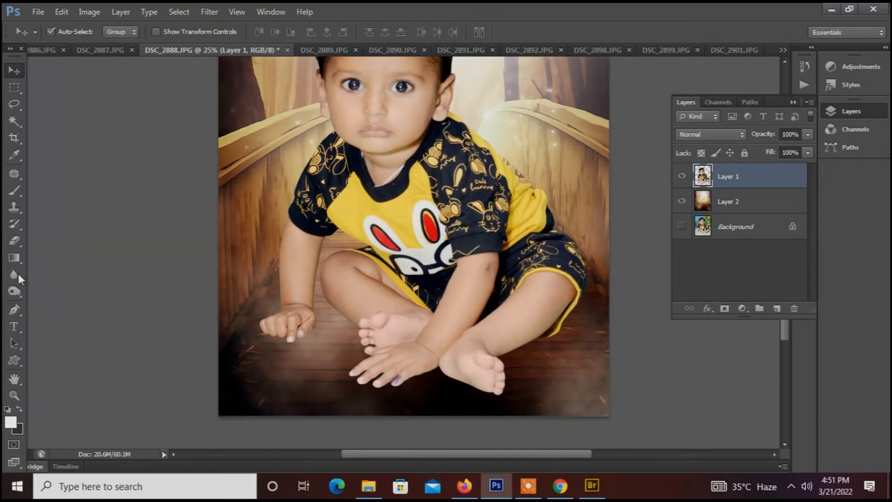
{"action": "left_click", "coordinate": [12, 190]}
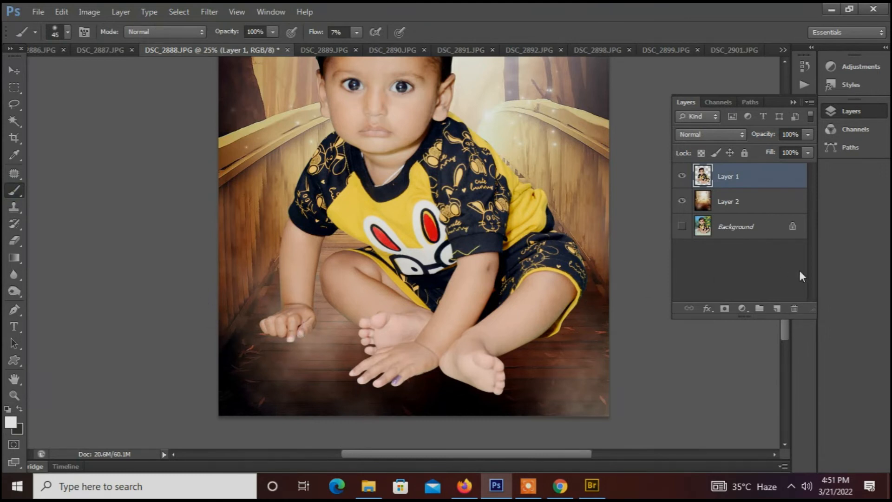
{"action": "left_click", "coordinate": [777, 309]}
{"action": "left_click_drag", "start_coordinate": [746, 184], "coordinate": [747, 219]}
Paint soft dark shadows at 7% flow under the child's hands, legs and feet, enlarging the brush to 200 px
{"action": "key", "text": "bracketright"}
{"action": "key", "text": "bracketright"}
{"action": "key", "text": "bracketright"}
{"action": "key", "text": "bracketright"}
{"action": "key", "text": "bracketright"}
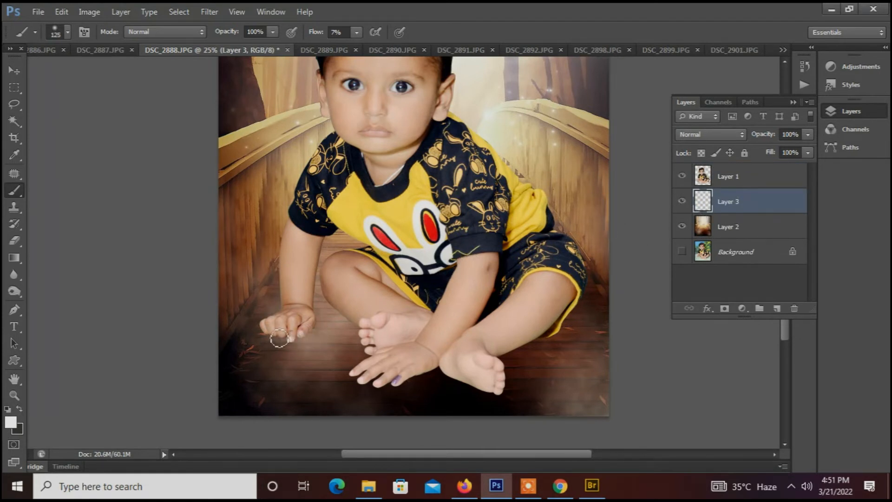
{"action": "left_click", "coordinate": [291, 343]}
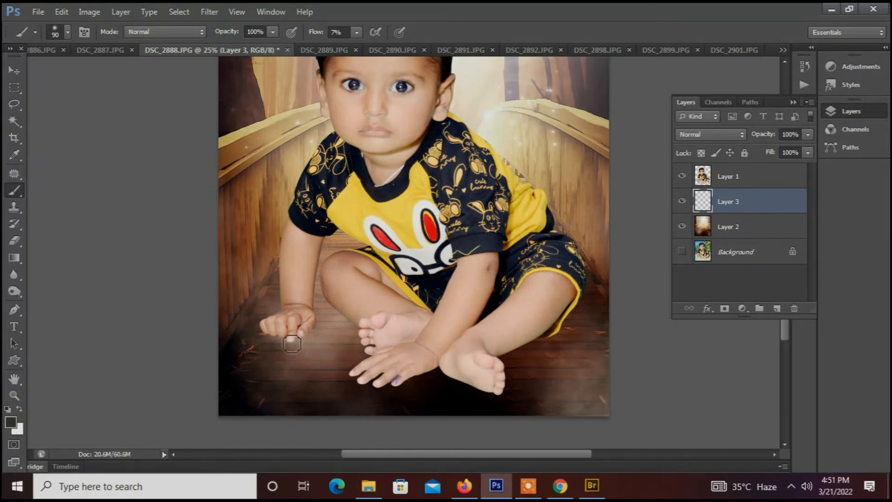
{"action": "mouse_move", "coordinate": [322, 321]}
{"action": "left_mouse_down"}
{"action": "mouse_move", "coordinate": [303, 342]}
{"action": "mouse_move", "coordinate": [321, 325]}
{"action": "mouse_move", "coordinate": [283, 342]}
{"action": "left_mouse_up"}
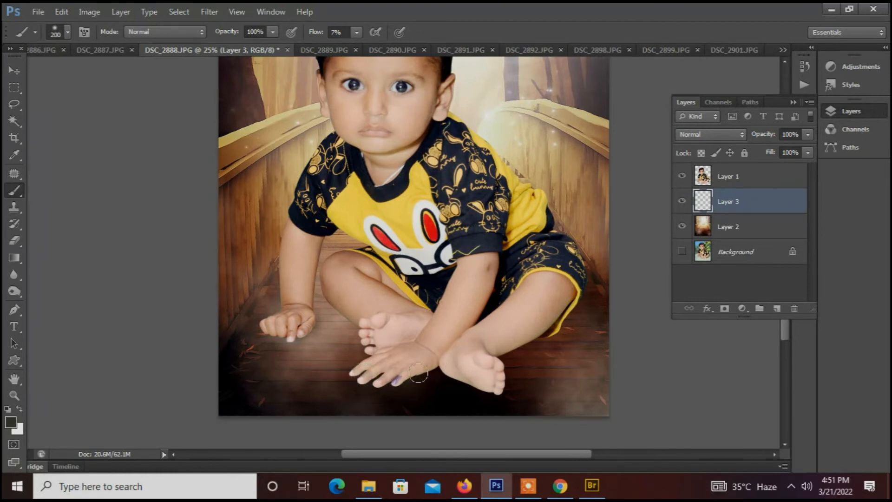
{"action": "left_click", "coordinate": [491, 392]}
{"action": "left_click_drag", "start_coordinate": [326, 300], "coordinate": [361, 331]}
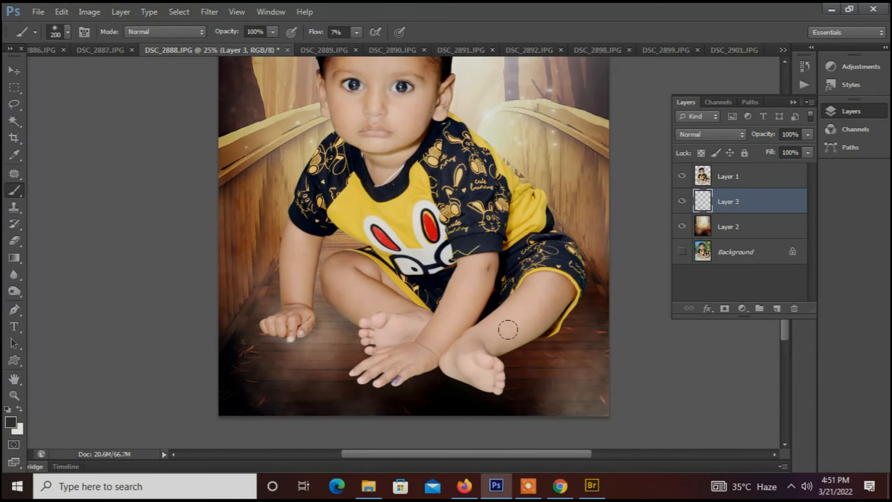
Show the Background layer, select all four layers and merge them into one
{"action": "key", "text": "ctrl+minus"}
{"action": "left_click", "coordinate": [15, 71]}
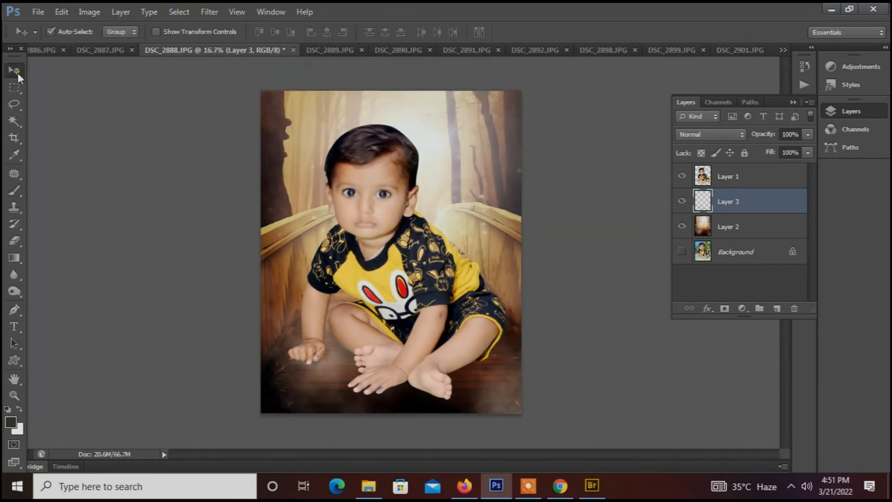
{"action": "left_click_drag", "start_coordinate": [175, 102], "coordinate": [540, 433]}
{"action": "left_click", "coordinate": [682, 251]}
{"action": "left_click", "coordinate": [747, 253], "text": "ctrl"}
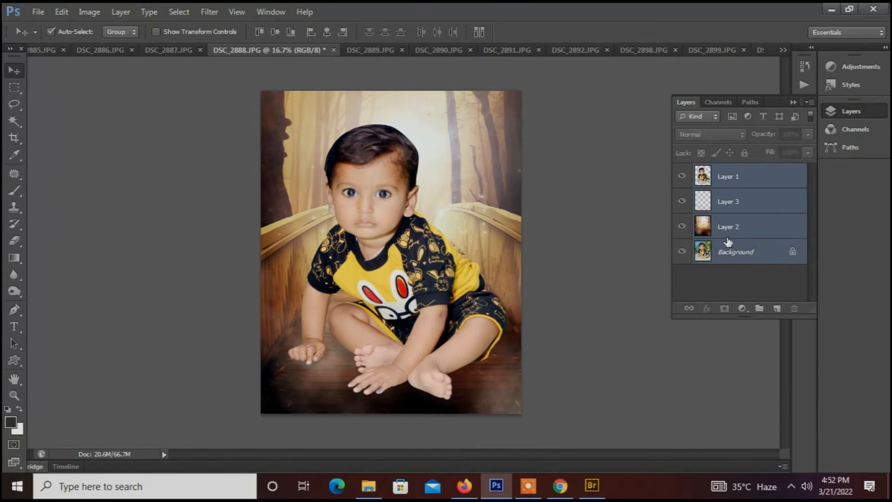
{"action": "key", "text": "ctrl+e"}
Select the whole canvas and scale the picture to about 94% around its center, leaving a dark border
{"action": "key", "text": "ctrl+a"}
{"action": "left_click", "coordinate": [20, 408]}
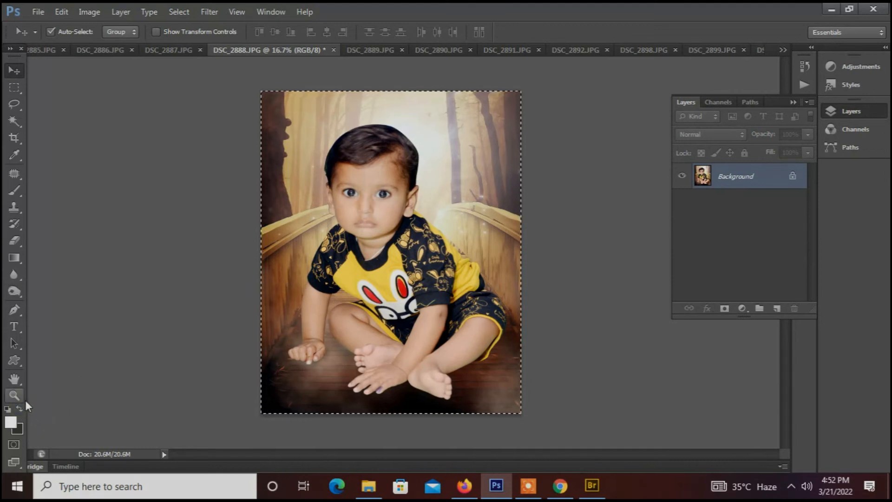
{"action": "key", "text": "ctrl+t"}
{"action": "left_click_drag", "start_coordinate": [521, 91], "coordinate": [513, 101]}
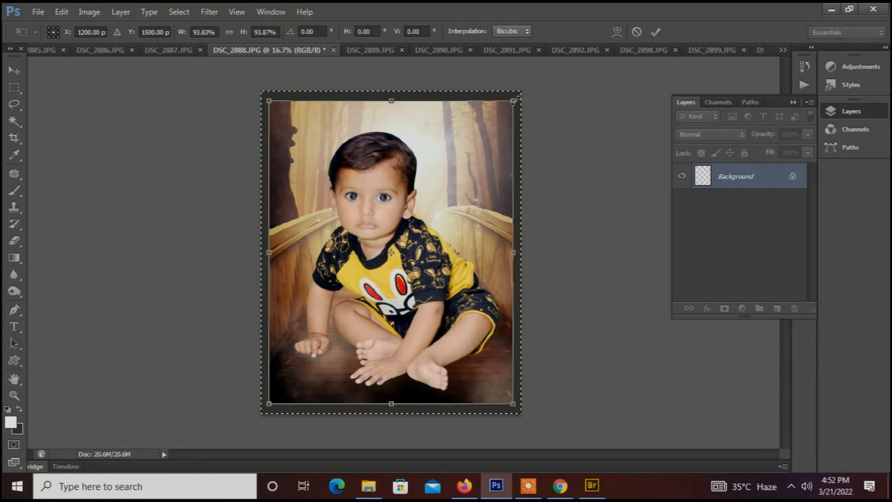
{"action": "key", "text": "Return"}
{"action": "key", "text": "alt+e"}
{"action": "key", "text": "s"}
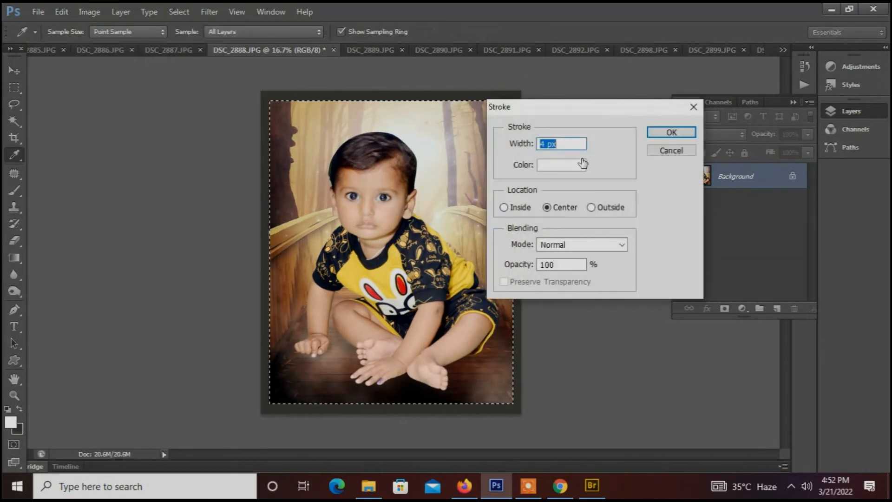
{"action": "left_click", "coordinate": [651, 151]}
{"action": "key", "text": "v"}
{"action": "left_click", "coordinate": [100, 12]}
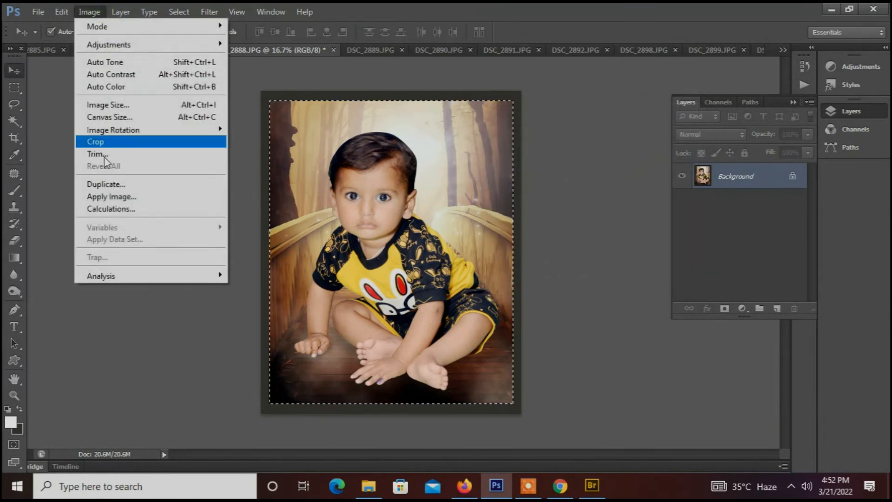
{"action": "mouse_move", "coordinate": [121, 12]}
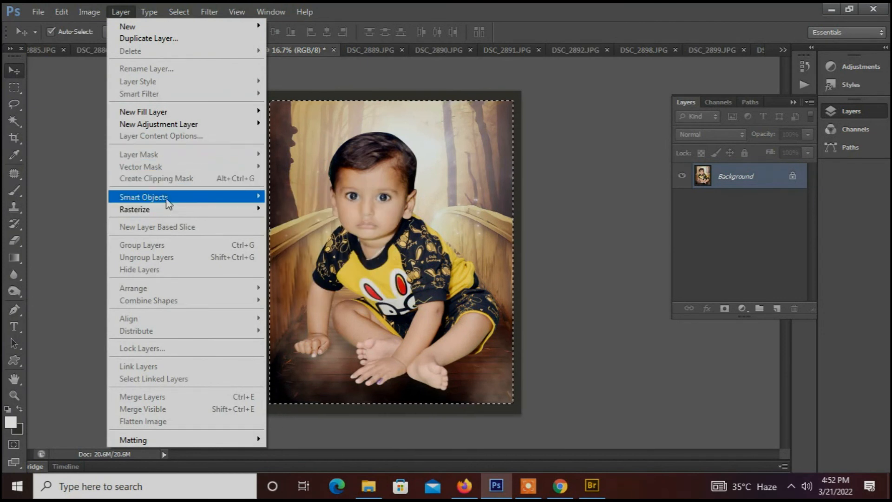
{"action": "mouse_move", "coordinate": [168, 202]}
{"action": "mouse_move", "coordinate": [271, 12]}
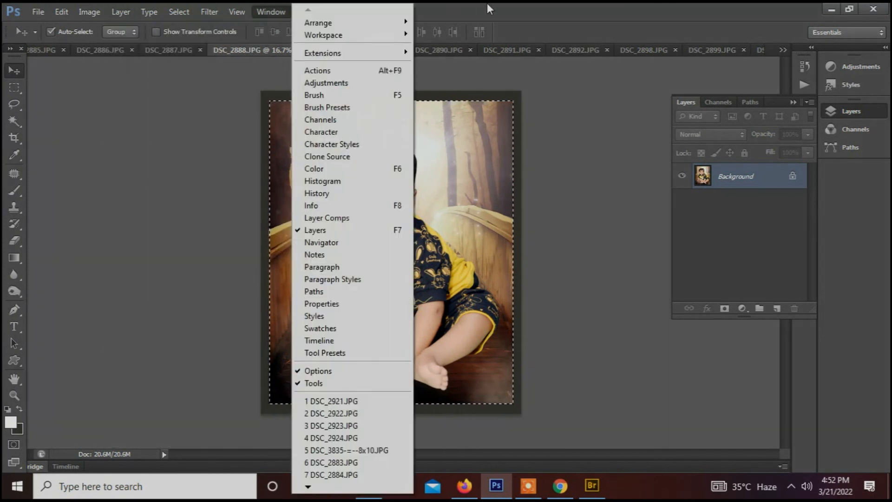
{"action": "key", "text": "Escape"}
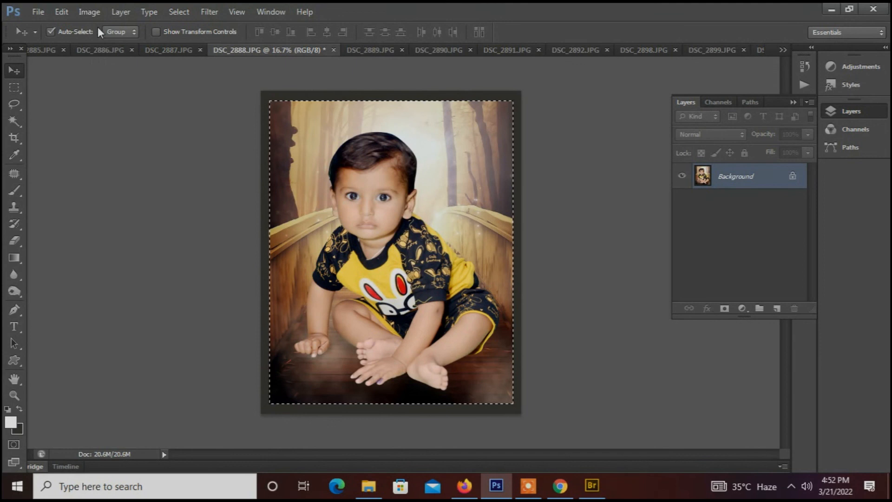
{"action": "left_click", "coordinate": [93, 12]}
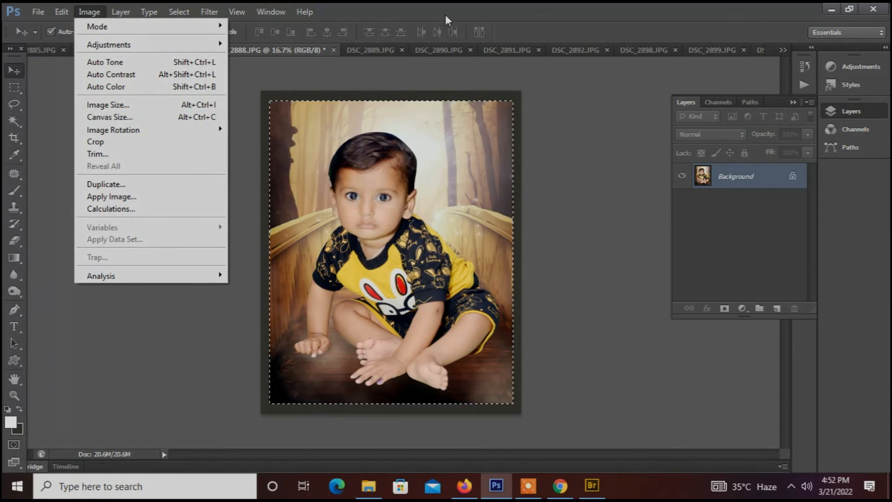
{"action": "key", "text": "Escape"}
Stroke the picture's selection with a centered 4 px black (000000) line
{"action": "key", "text": "alt+e"}
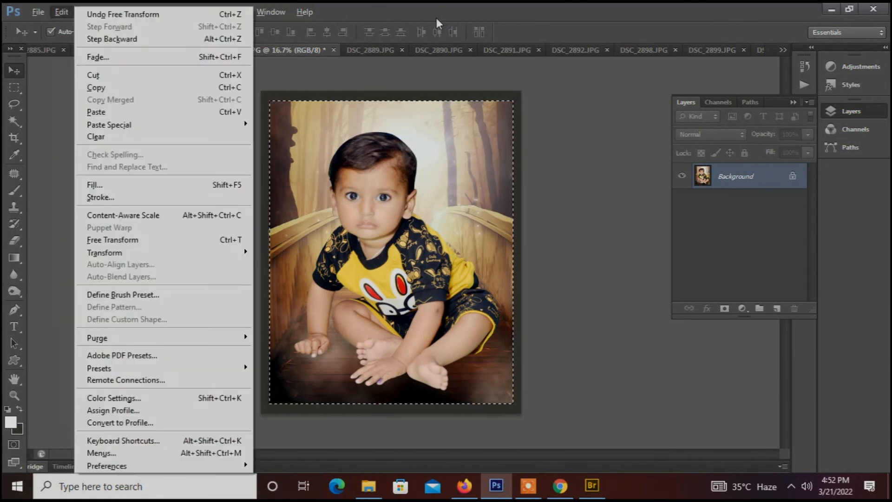
{"action": "key", "text": "s"}
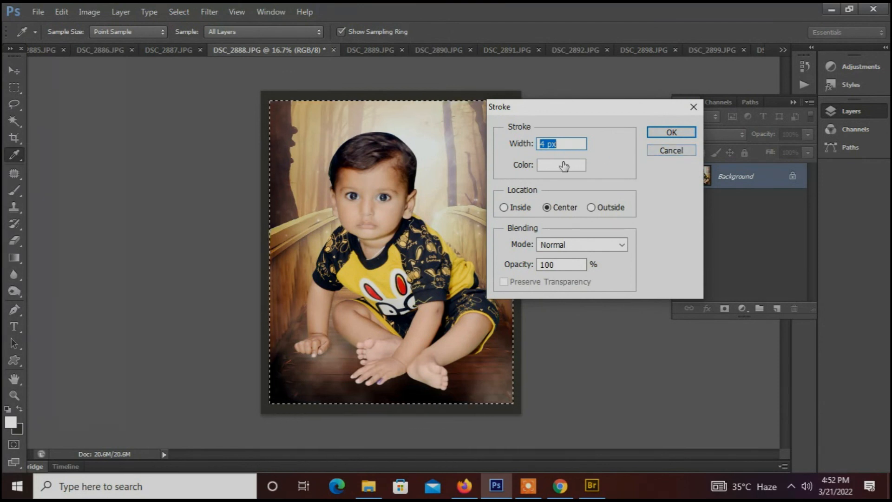
{"action": "left_click", "coordinate": [564, 166]}
{"action": "left_click", "coordinate": [568, 259]}
{"action": "left_click", "coordinate": [577, 329]}
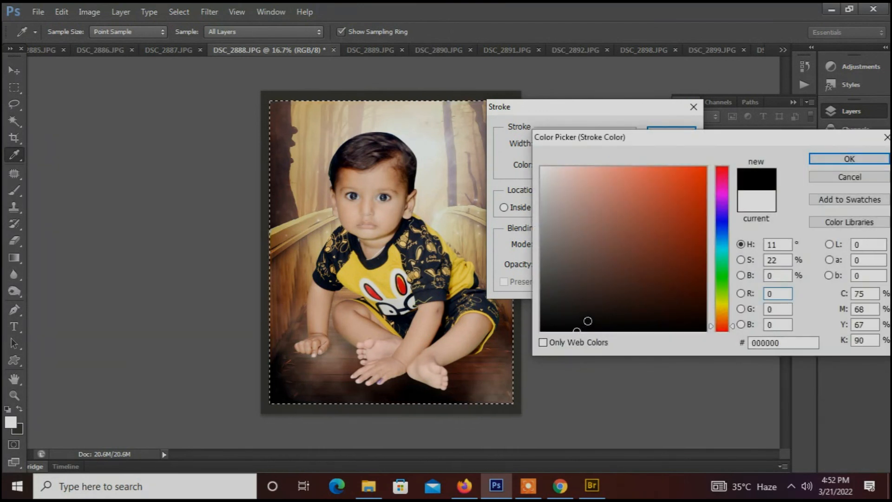
{"action": "key", "text": "Return"}
{"action": "key", "text": "Return"}
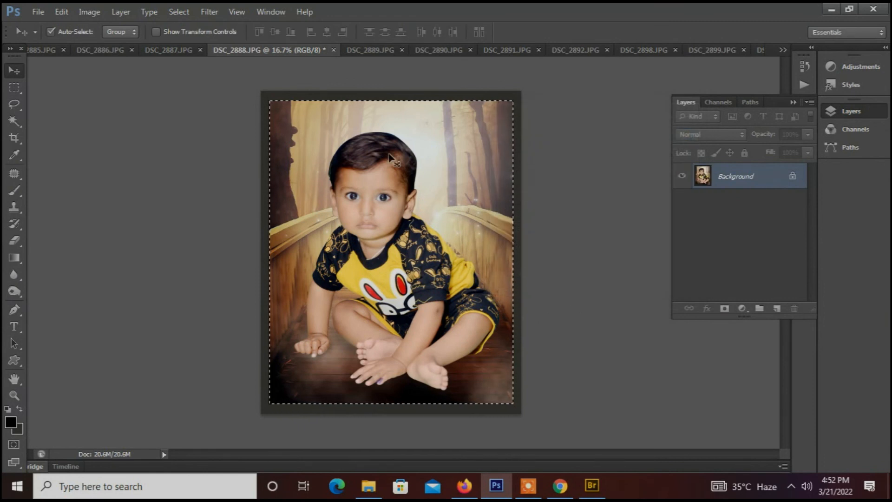
Stroke the picture's selection with a centered 4 px white line and deselect it
{"action": "key", "text": "alt+e"}
{"action": "key", "text": "s"}
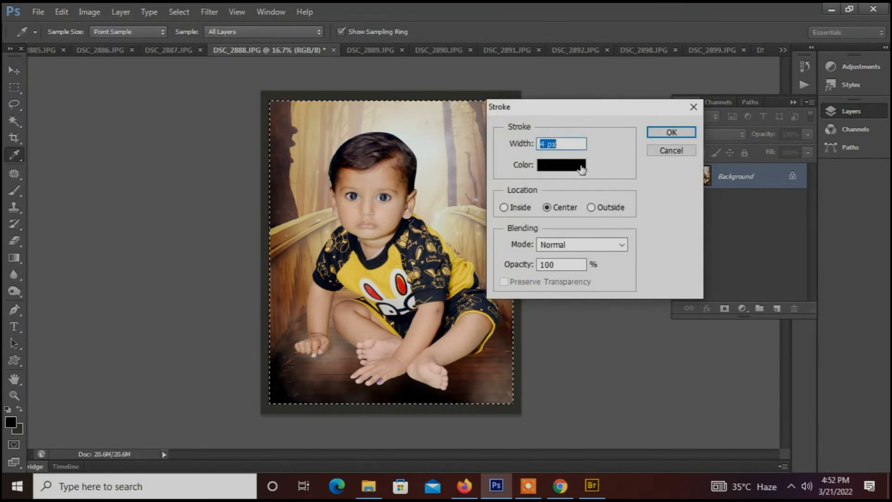
{"action": "left_click", "coordinate": [576, 166]}
{"action": "left_click_drag", "start_coordinate": [548, 183], "coordinate": [511, 146]}
{"action": "key", "text": "Return"}
{"action": "key", "text": "Return"}
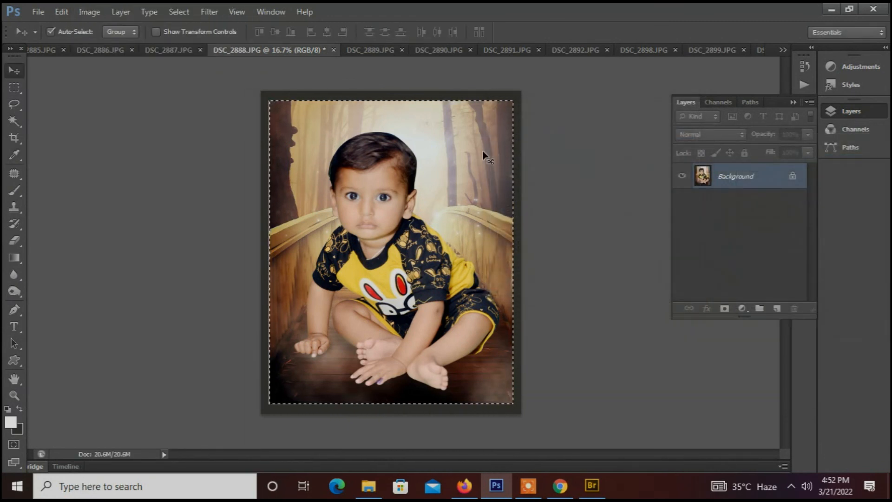
{"action": "key", "text": "m"}
{"action": "left_click", "coordinate": [581, 142]}
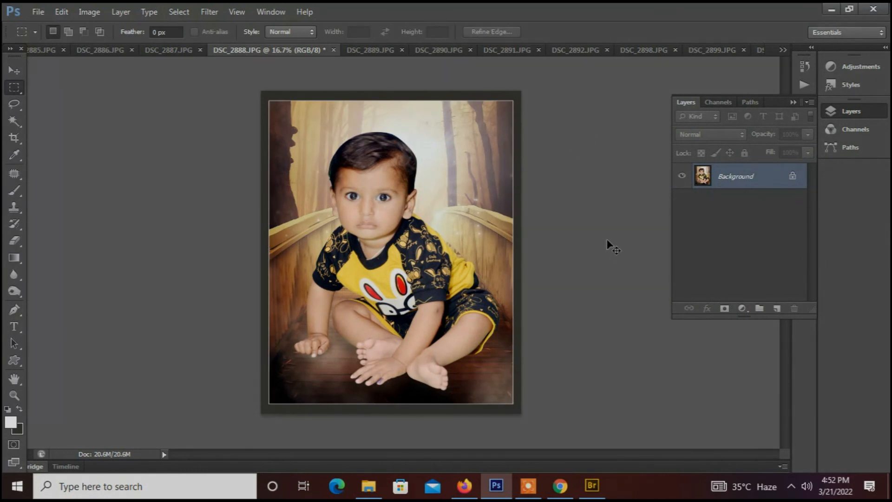
{"action": "scroll", "coordinate": [607, 242], "scroll_direction": "up", "scroll_amount": 1}
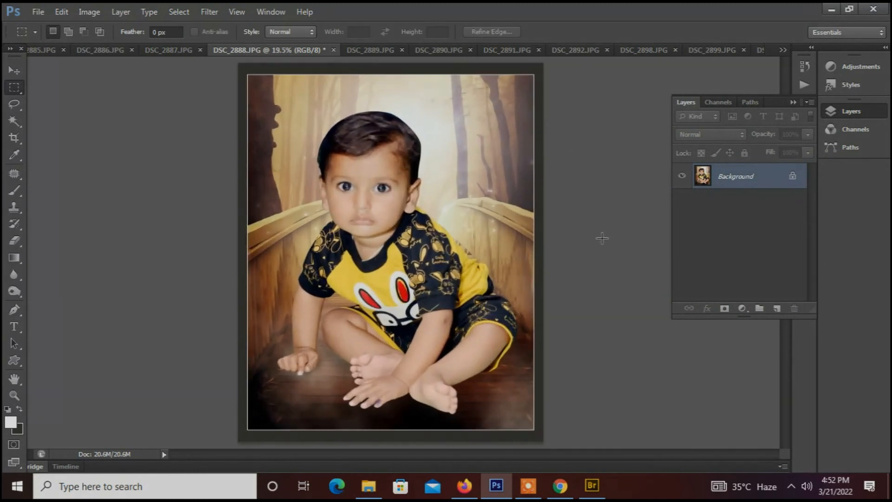